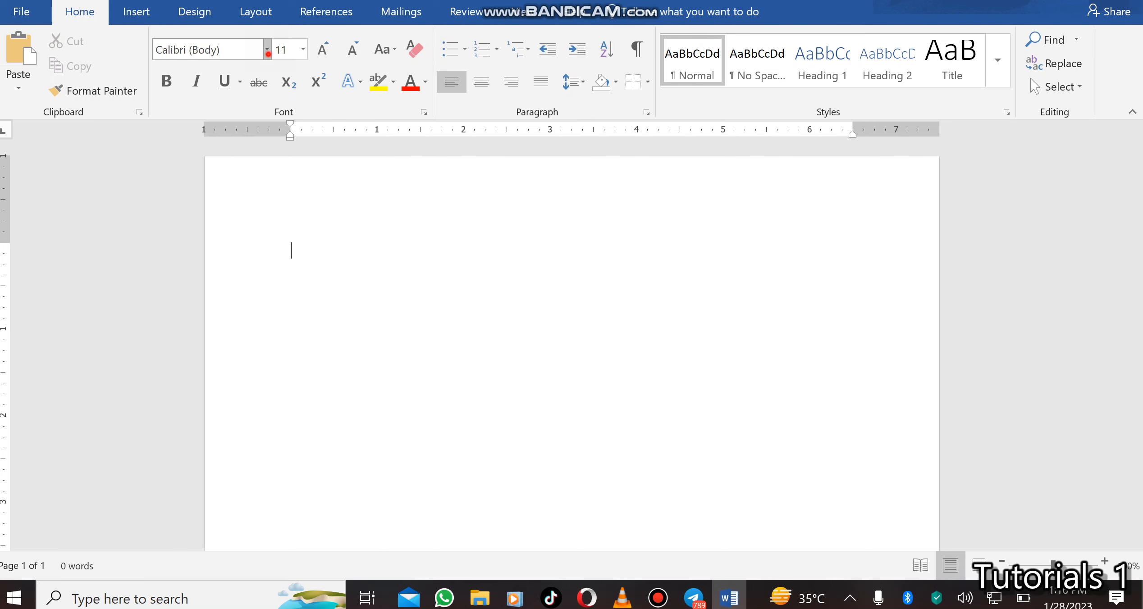
Set the font for the blank document to Book Antiqua.
{"action": "left_click", "coordinate": [268, 53]}
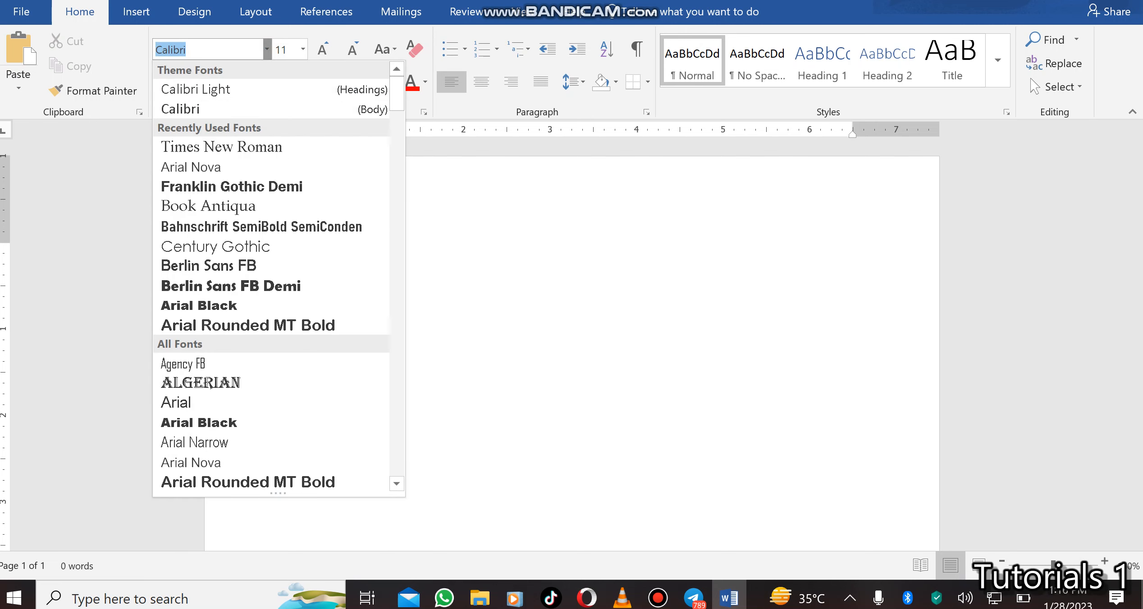
{"action": "mouse_move", "coordinate": [397, 93]}
{"action": "left_mouse_down"}
{"action": "mouse_move", "coordinate": [396, 172]}
{"action": "mouse_move", "coordinate": [397, 93]}
{"action": "left_mouse_up"}
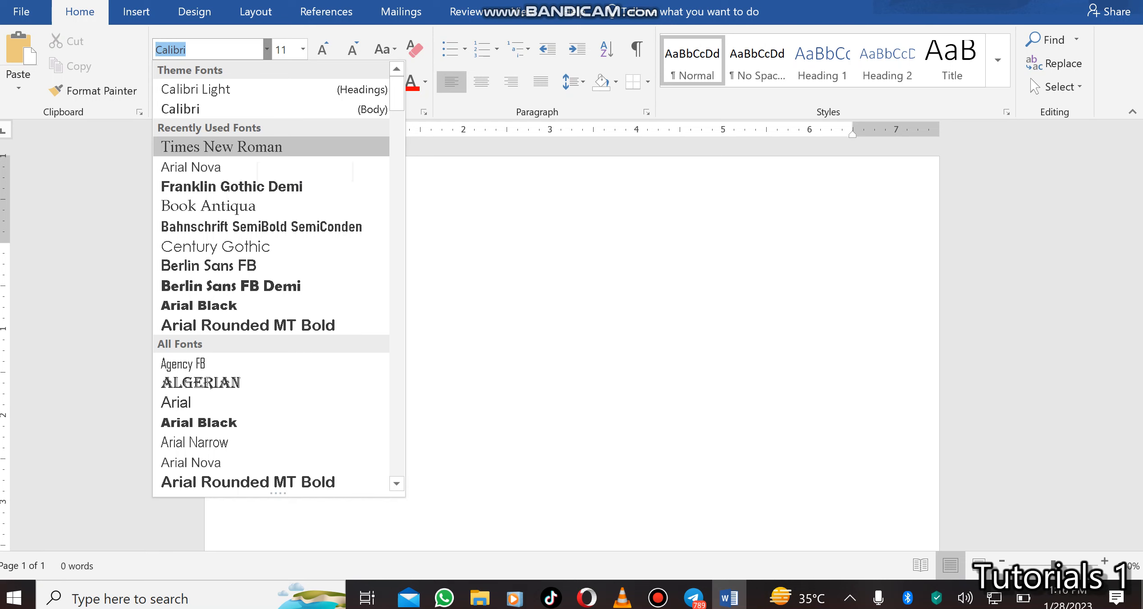
{"action": "left_click", "coordinate": [396, 94]}
{"action": "left_click_drag", "start_coordinate": [396, 94], "coordinate": [396, 147]}
{"action": "left_click", "coordinate": [255, 293]}
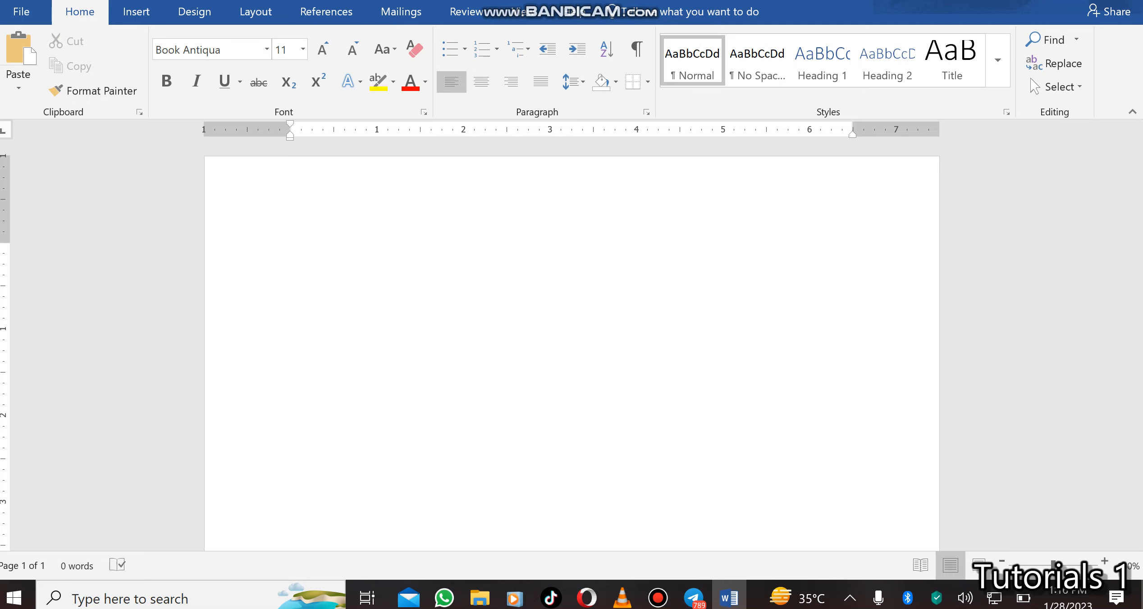
Enter the sender's postal address on two lines at the start of the document.
{"action": "type", "text": "Post Of"}
{"action": "type", "text": "fice "}
{"action": "type", "text": "Book"}
{"action": "key", "text": "BackSpace"}
{"action": "key", "text": "BackSpace"}
{"action": "type", "text": "x 112, W"}
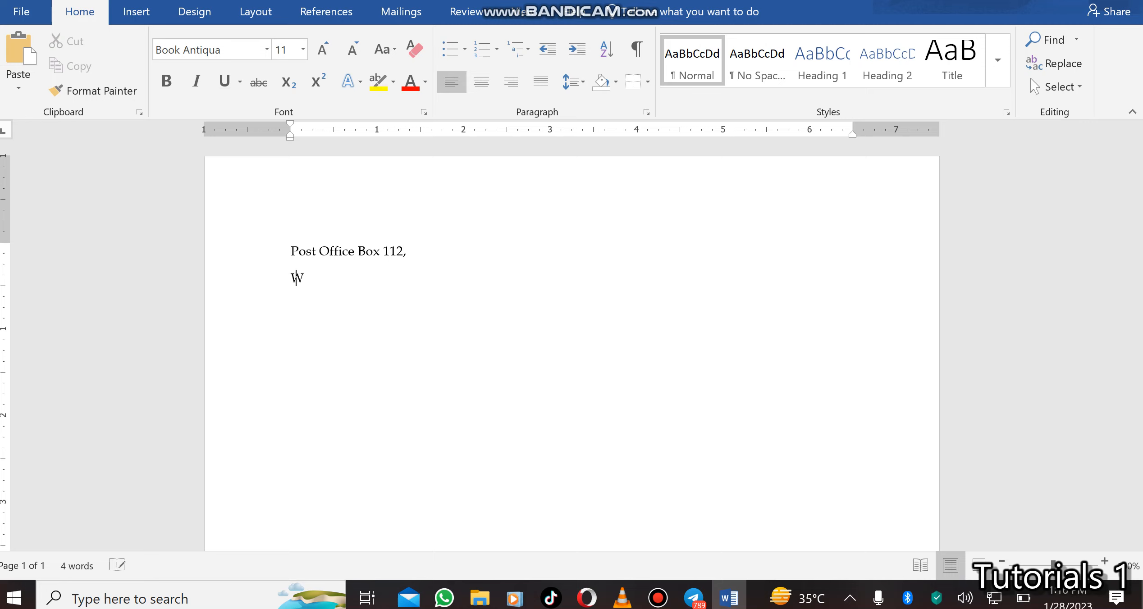
{"action": "type", "text": "alewale. N.E/R"}
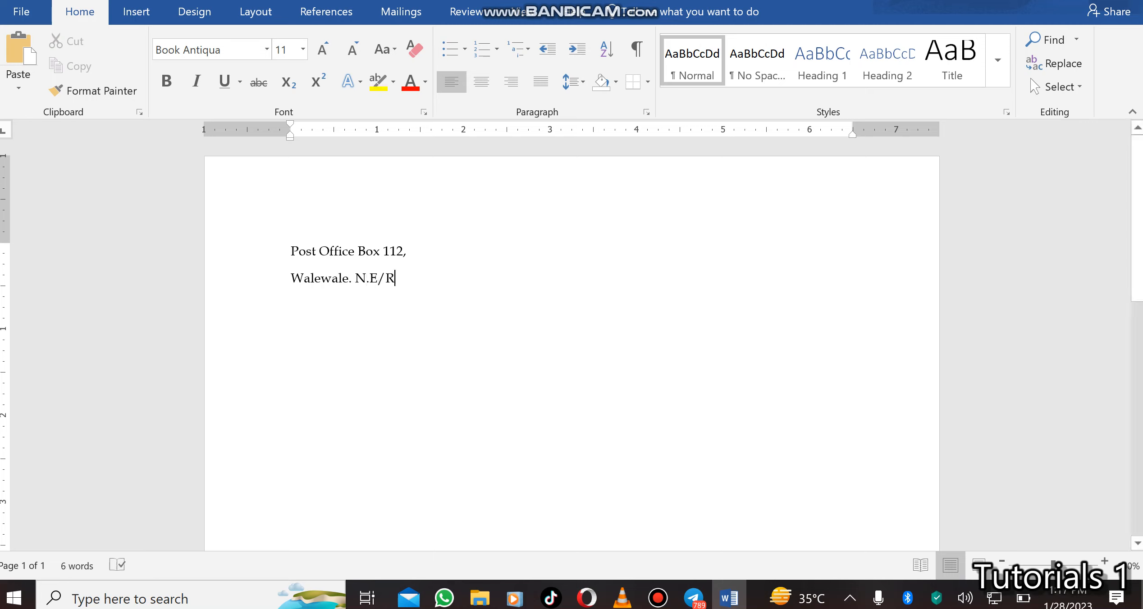
Add the date "28th January, 2023" on a new line below the sender's address.
{"action": "left_click", "coordinate": [1104, 561]}
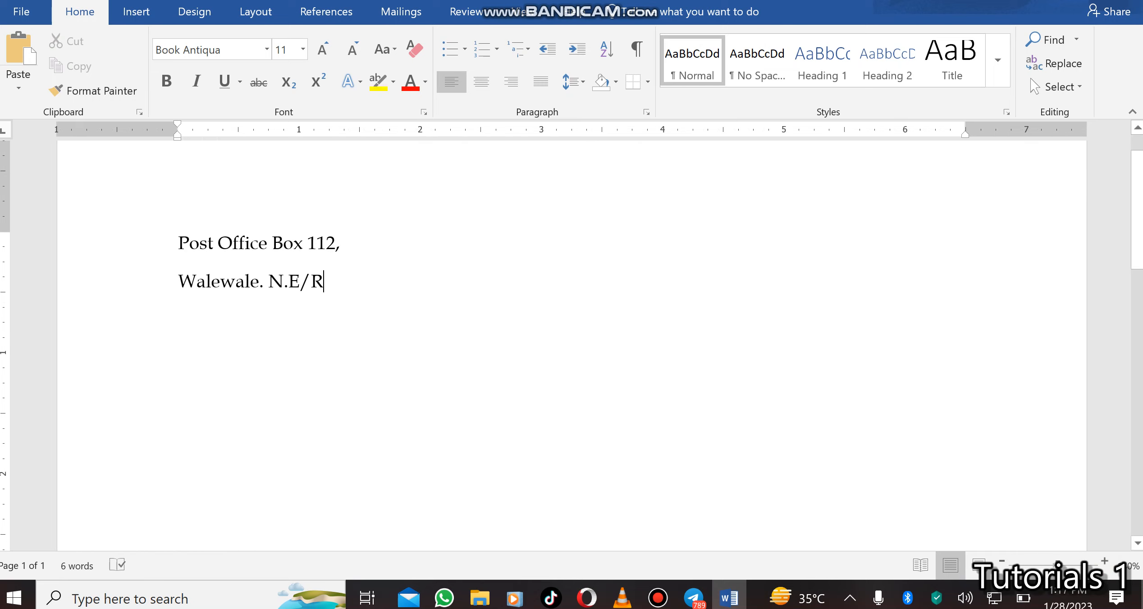
{"action": "key", "text": "Return"}
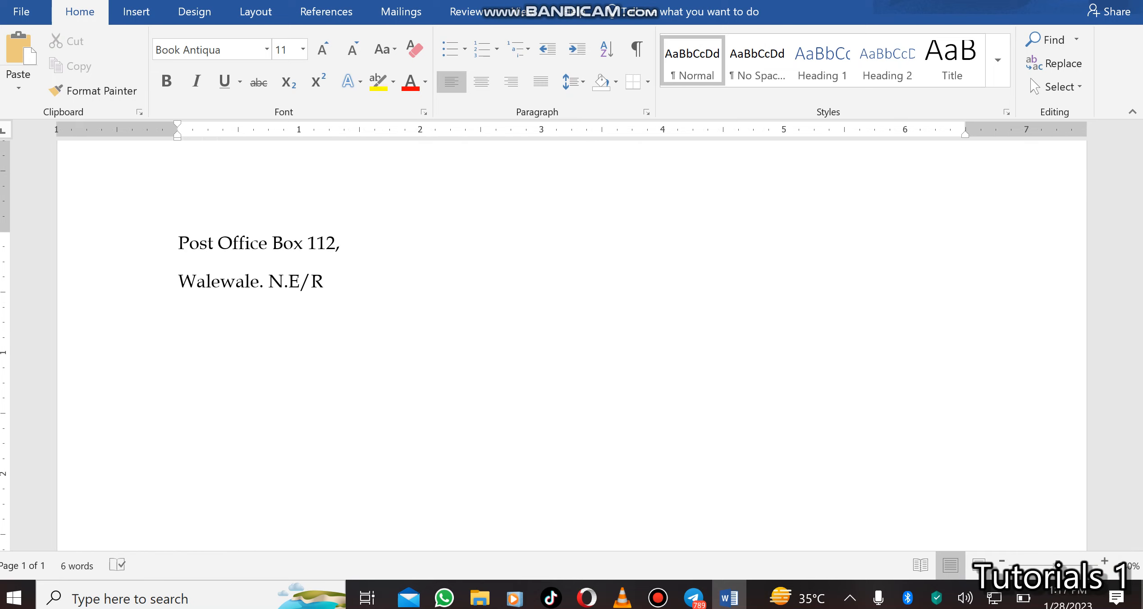
{"action": "type", "text": "28th Janua"}
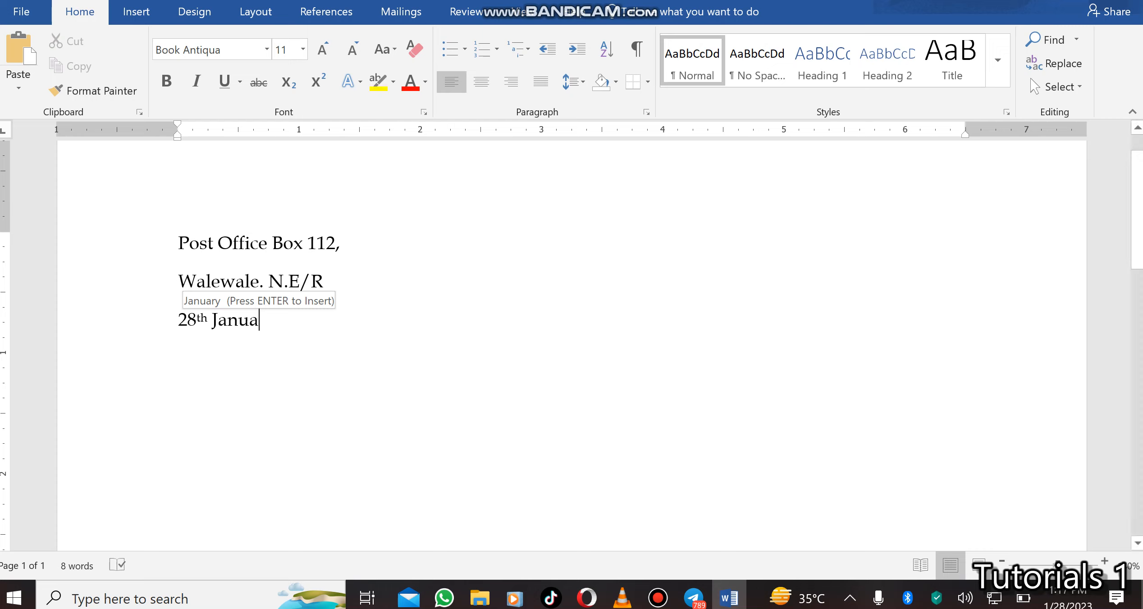
{"action": "type", "text": "ry"}
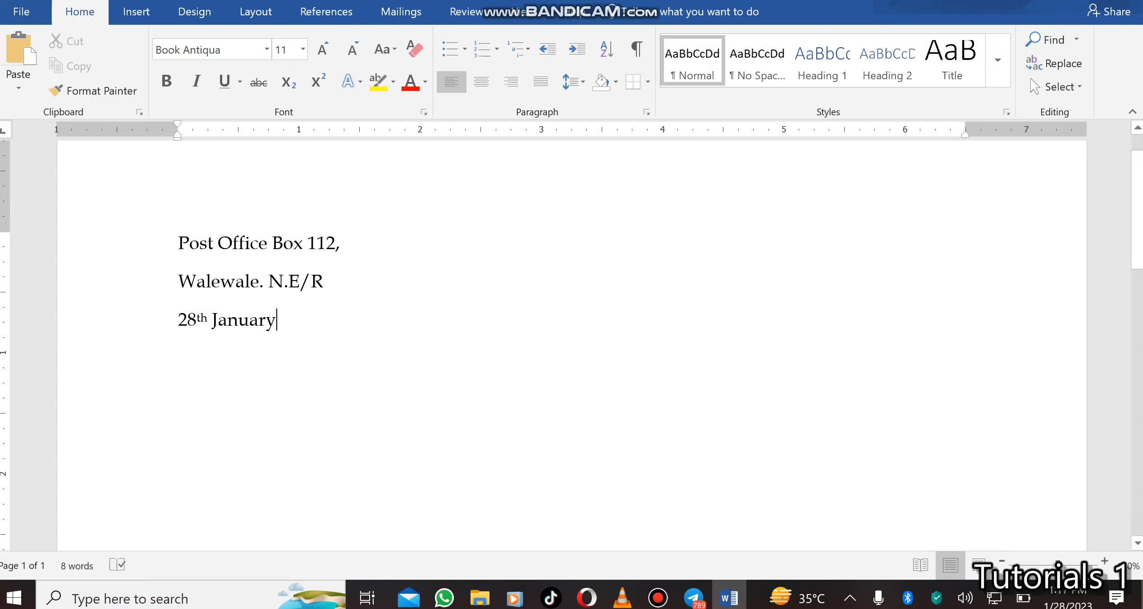
{"action": "type", "text": ", 2023"}
Insert a line above the sender's address with "c/o" followed by the lawyer's title and name and a comma.
{"action": "left_click", "coordinate": [178, 243]}
{"action": "left_click", "coordinate": [195, 214]}
{"action": "left_click", "coordinate": [180, 242]}
{"action": "key", "text": "Return"}
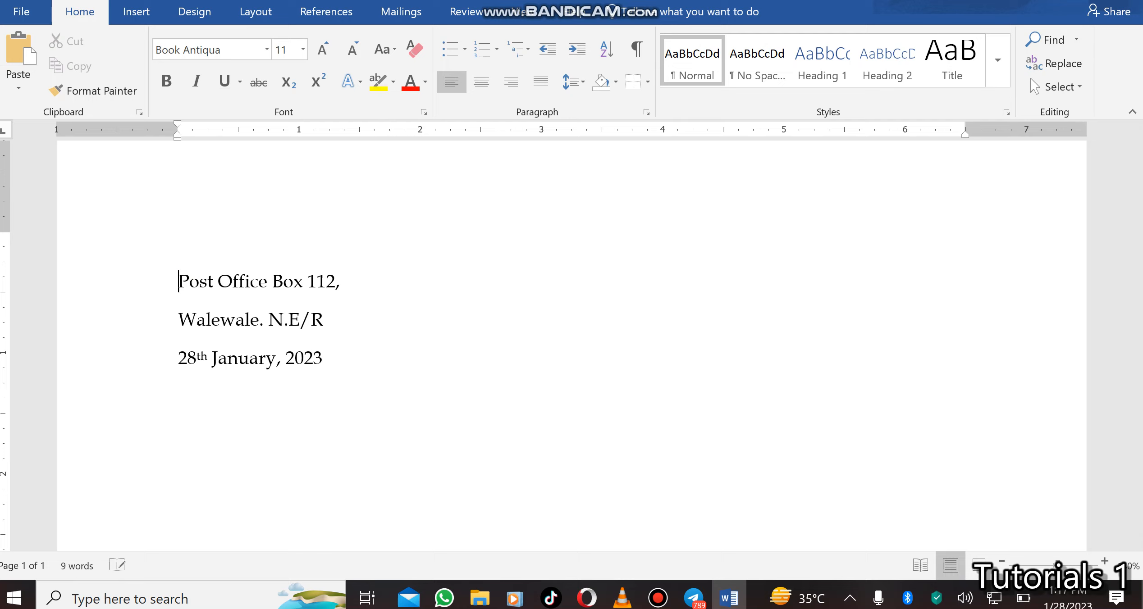
{"action": "left_click", "coordinate": [180, 245]}
{"action": "type", "text": "c/"}
{"action": "type", "text": "o Lawyer"}
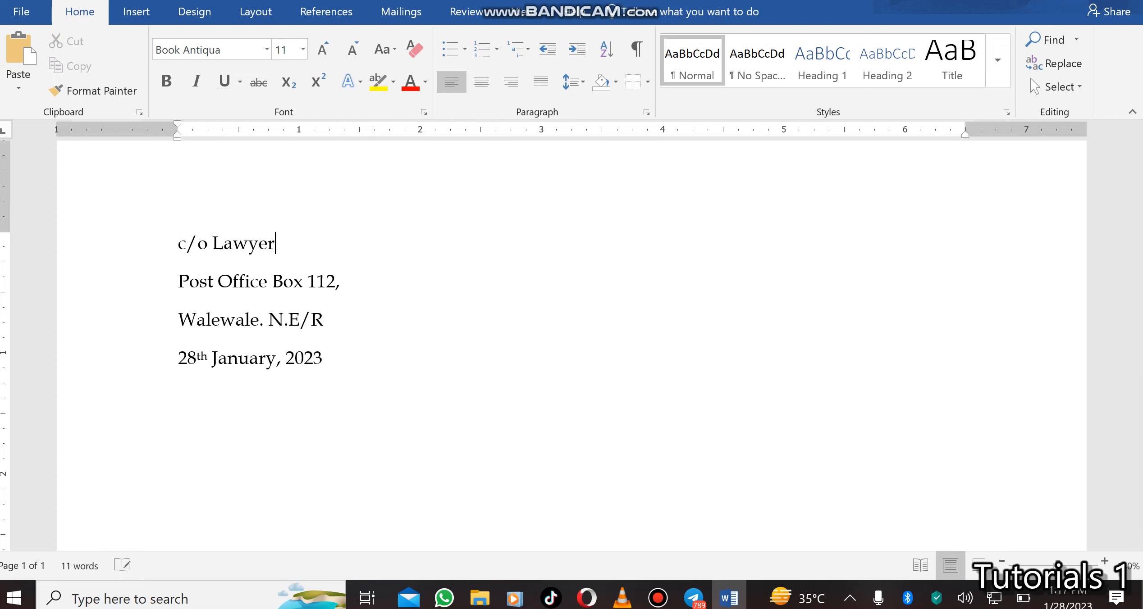
{"action": "type", "text": " Adam,"}
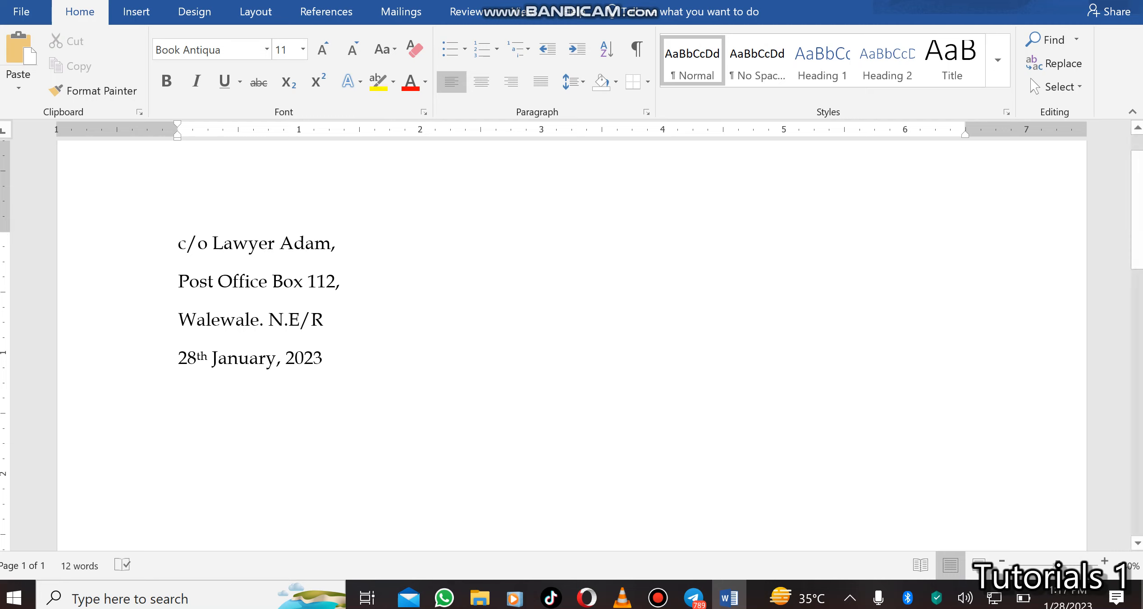
Below the date, add the recipient lines "The Manager," and "Ghana Commercial Bank Ltd".
{"action": "left_click", "coordinate": [331, 359]}
{"action": "key", "text": "Return"}
{"action": "type", "text": "The Ma"}
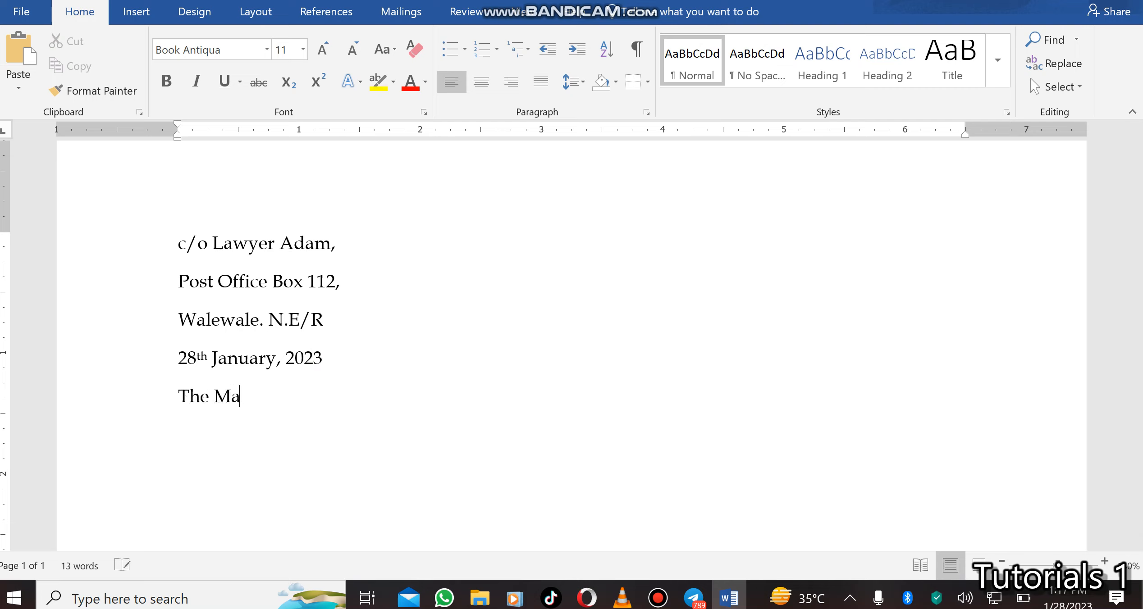
{"action": "type", "text": "nager,"}
{"action": "key", "text": "Return"}
{"action": "type", "text": "Ghana C"}
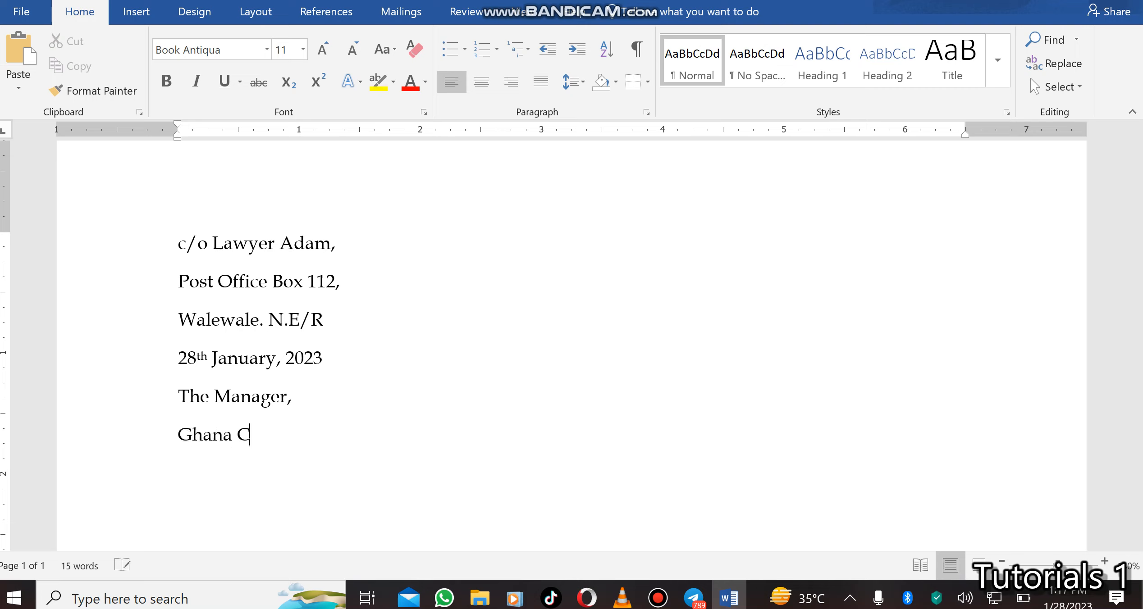
{"action": "type", "text": "ommercial "}
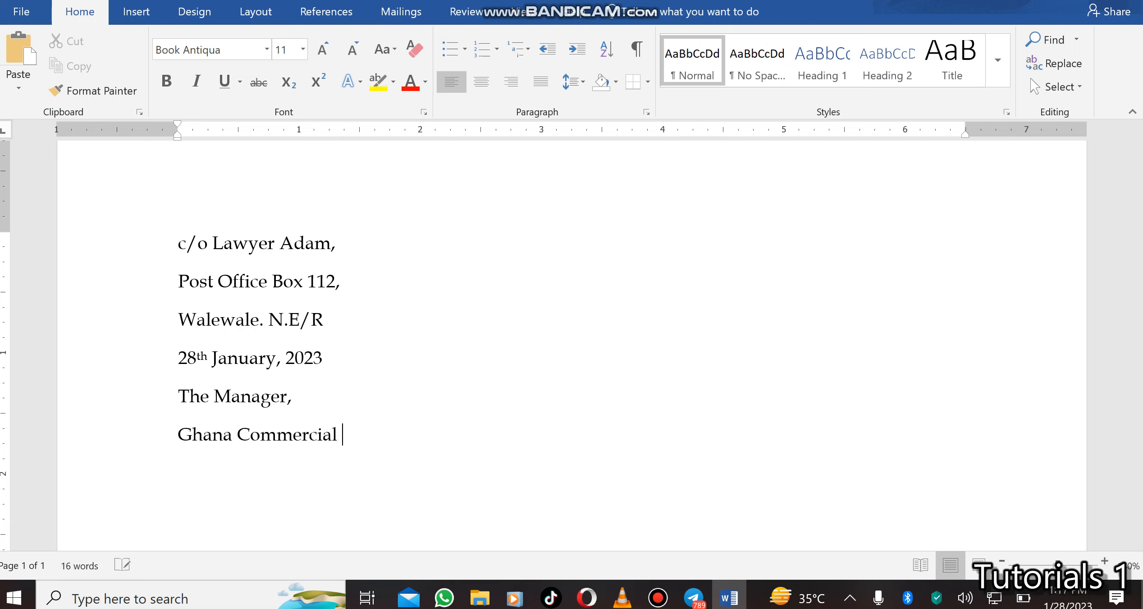
{"action": "type", "text": "Bank Ltd"}
{"action": "key", "text": "Return"}
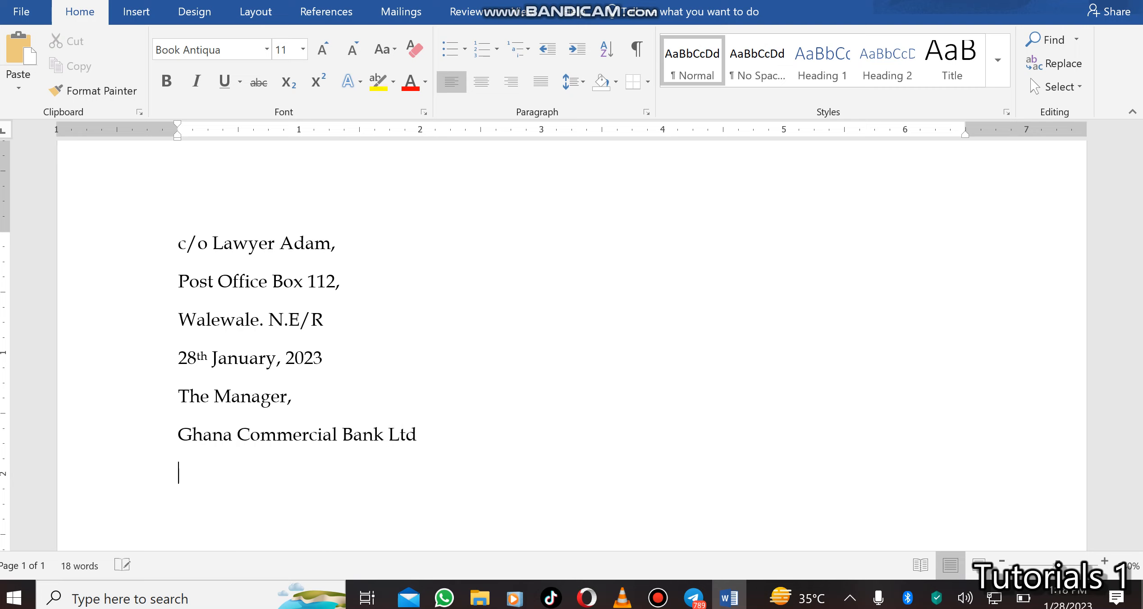
Enter the recipient's postal address on two lines below the bank's name.
{"action": "type", "text": "Post Office Box"}
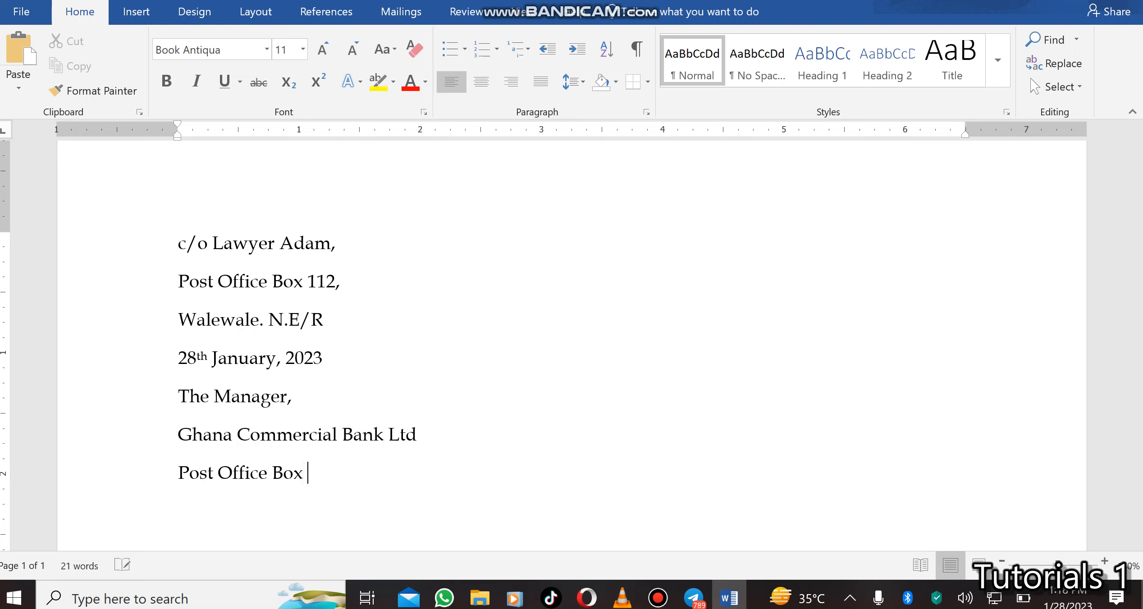
{"action": "type", "text": " 115,"}
{"action": "key", "text": "Return"}
{"action": "type", "text": "Walewale"}
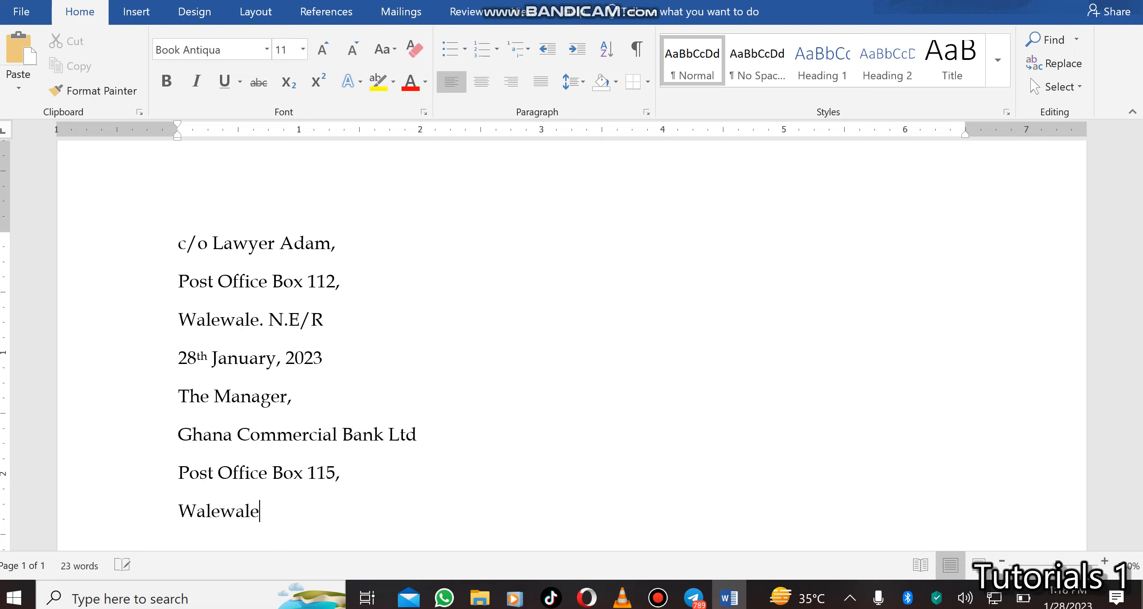
{"action": "type", "text": ". N.E/R"}
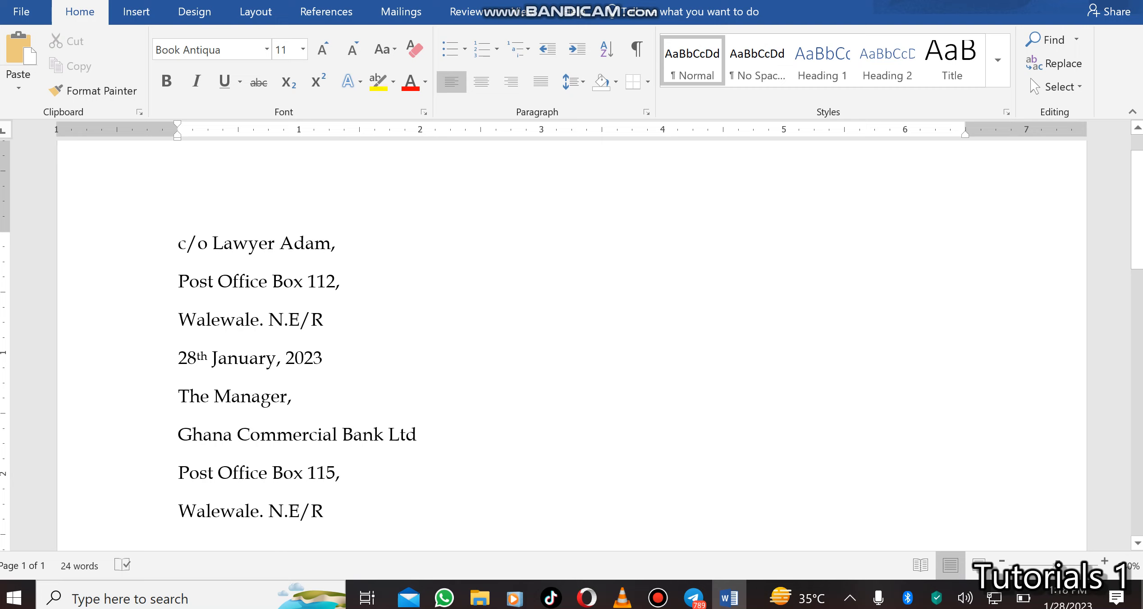
Try to shift the first two sender lines individually toward the right margin, and undo both shifts.
{"action": "left_click", "coordinate": [175, 241]}
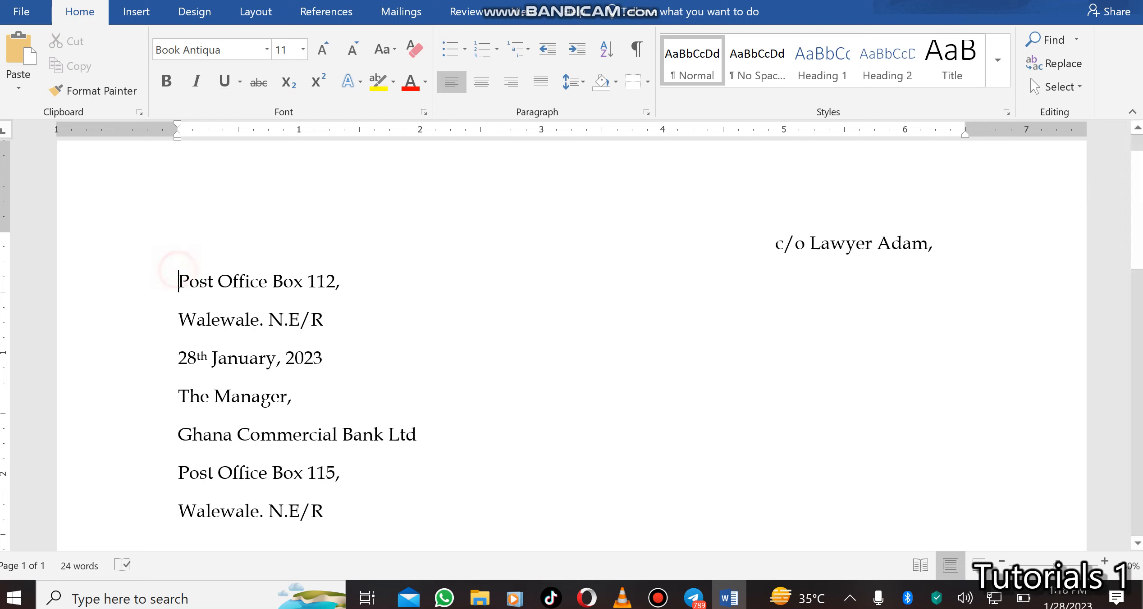
{"action": "left_click", "coordinate": [179, 280]}
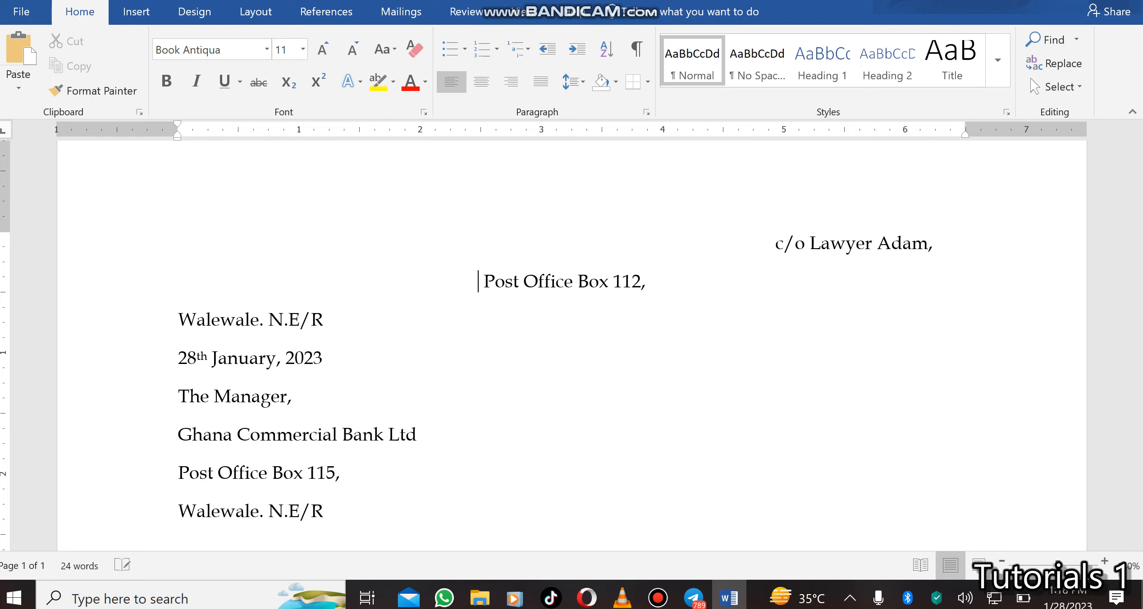
{"action": "key", "text": "ctrl+z"}
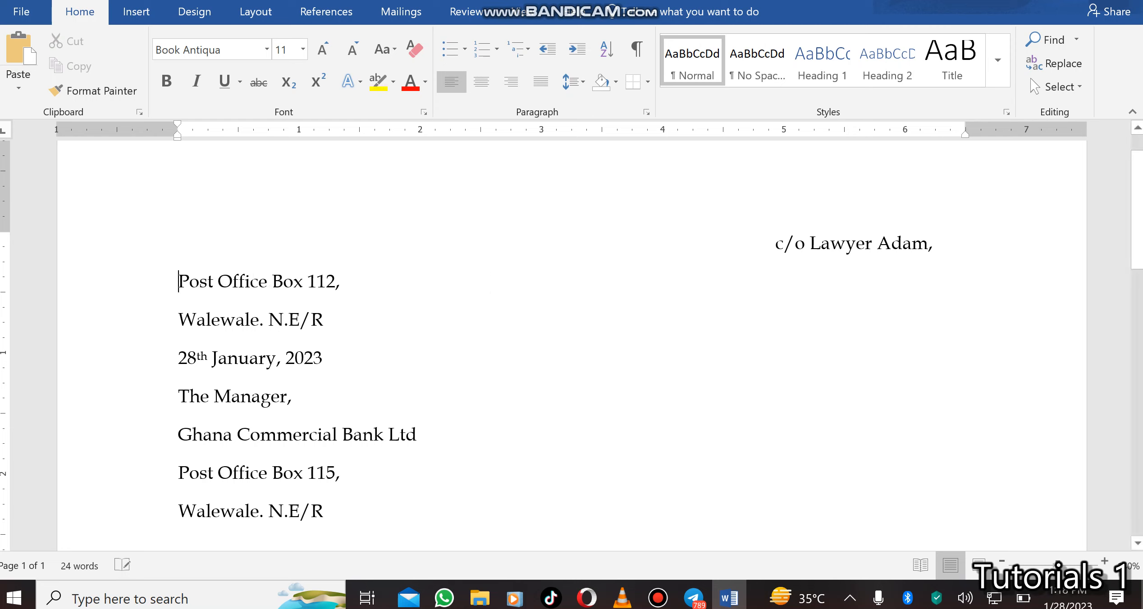
{"action": "key", "text": "Up"}
{"action": "key", "text": "ctrl+z"}
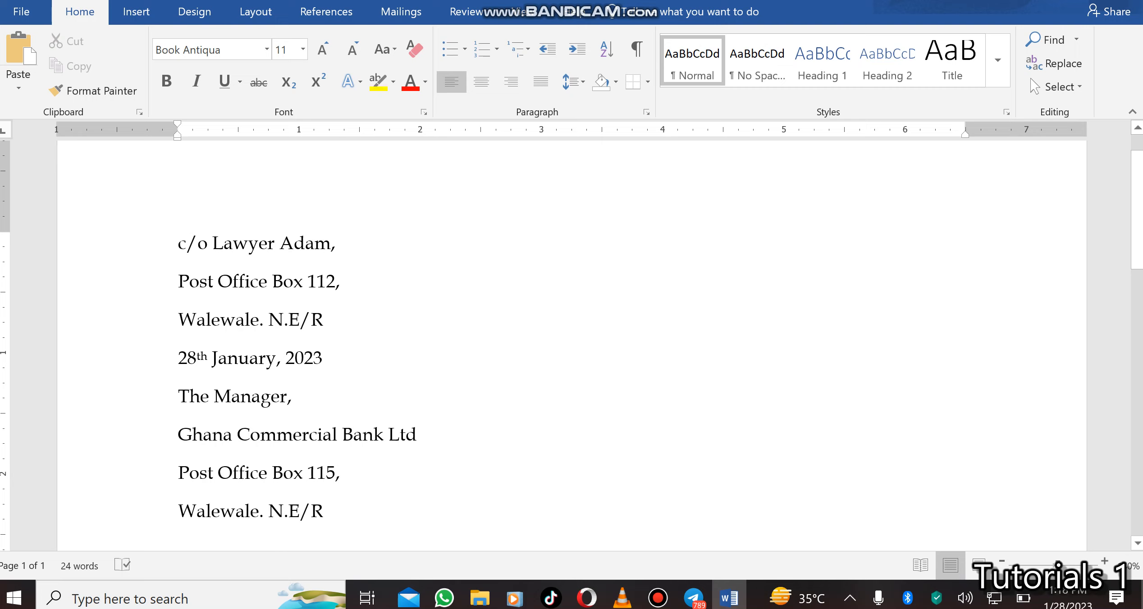
{"action": "left_click", "coordinate": [178, 242]}
{"action": "left_click_drag", "start_coordinate": [178, 242], "coordinate": [323, 361]}
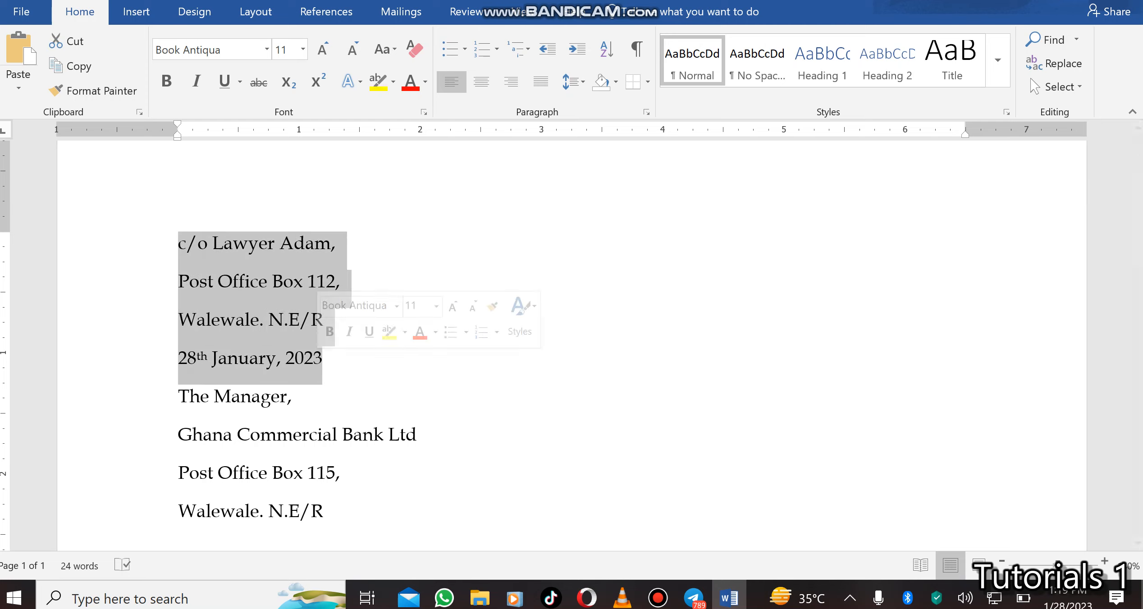
{"action": "left_click", "coordinate": [348, 393]}
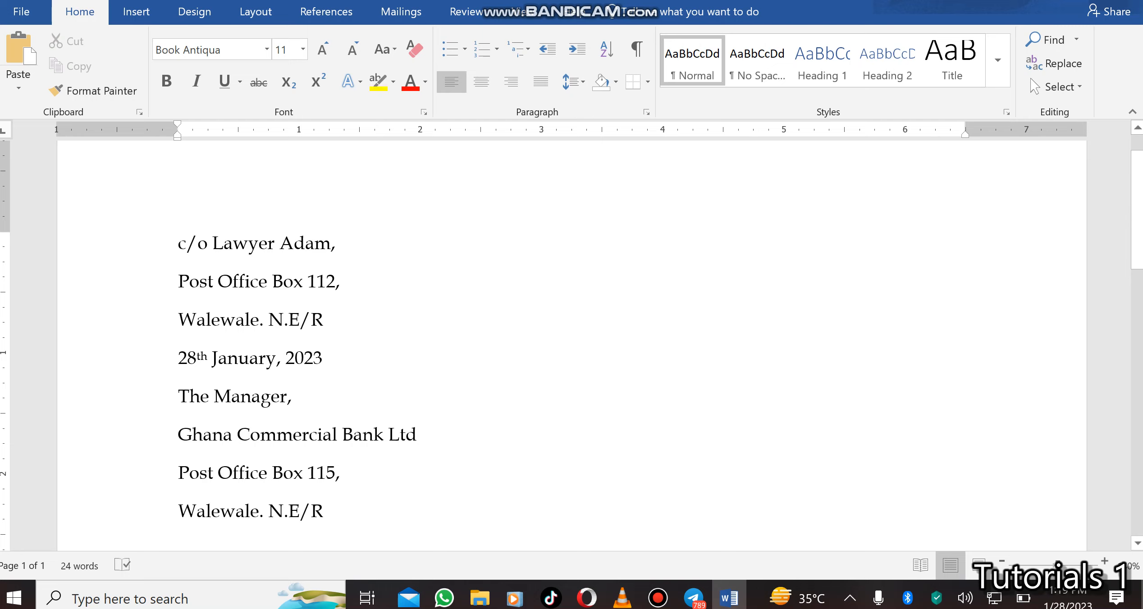
{"action": "left_click", "coordinate": [178, 244]}
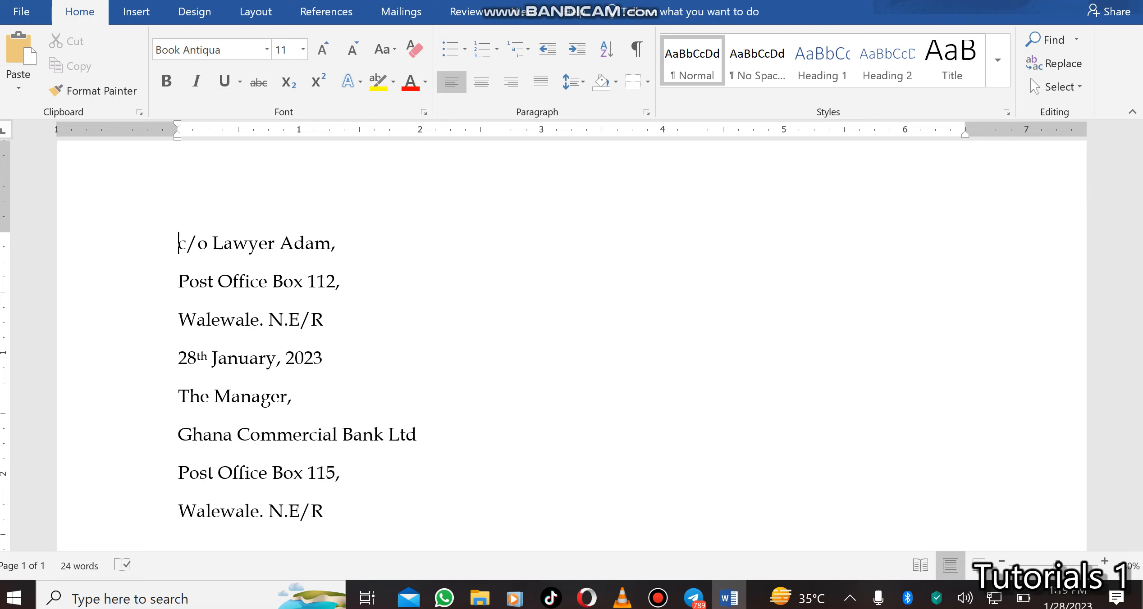
{"action": "left_click_drag", "start_coordinate": [178, 244], "coordinate": [336, 282]}
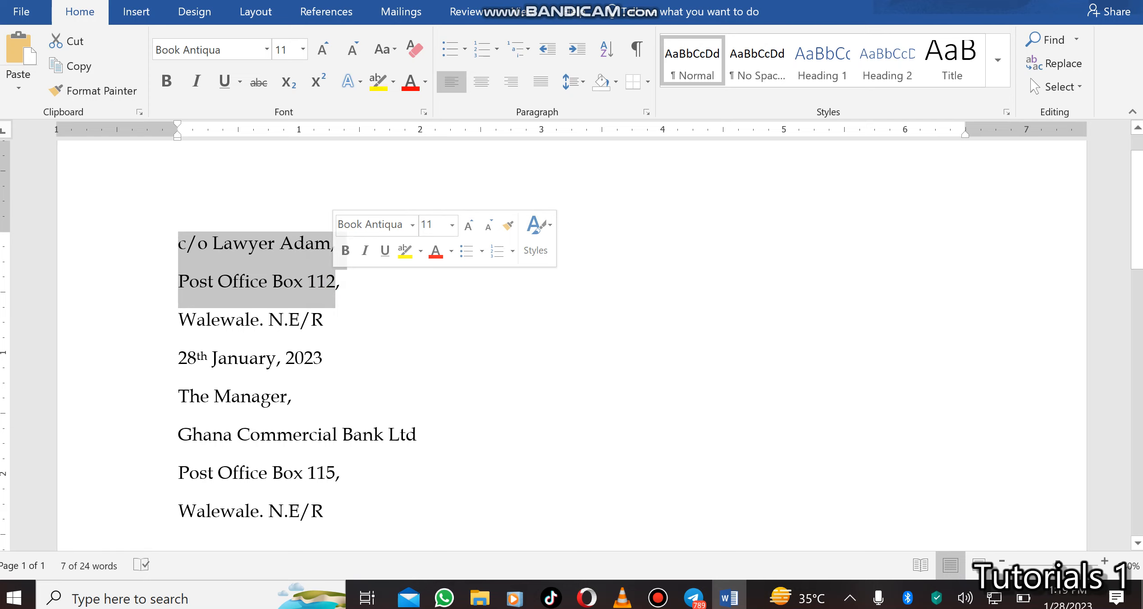
{"action": "left_click", "coordinate": [340, 283]}
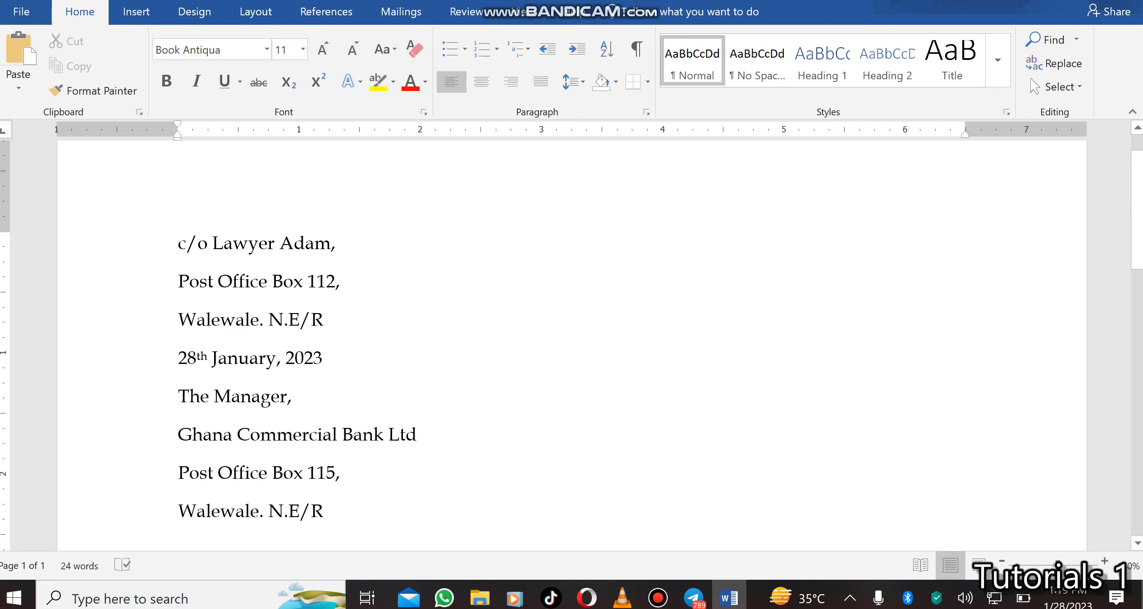
Indent the four sender lines, from the care-of line through the date, to the 5-inch mark on the ruler.
{"action": "left_click", "coordinate": [177, 244]}
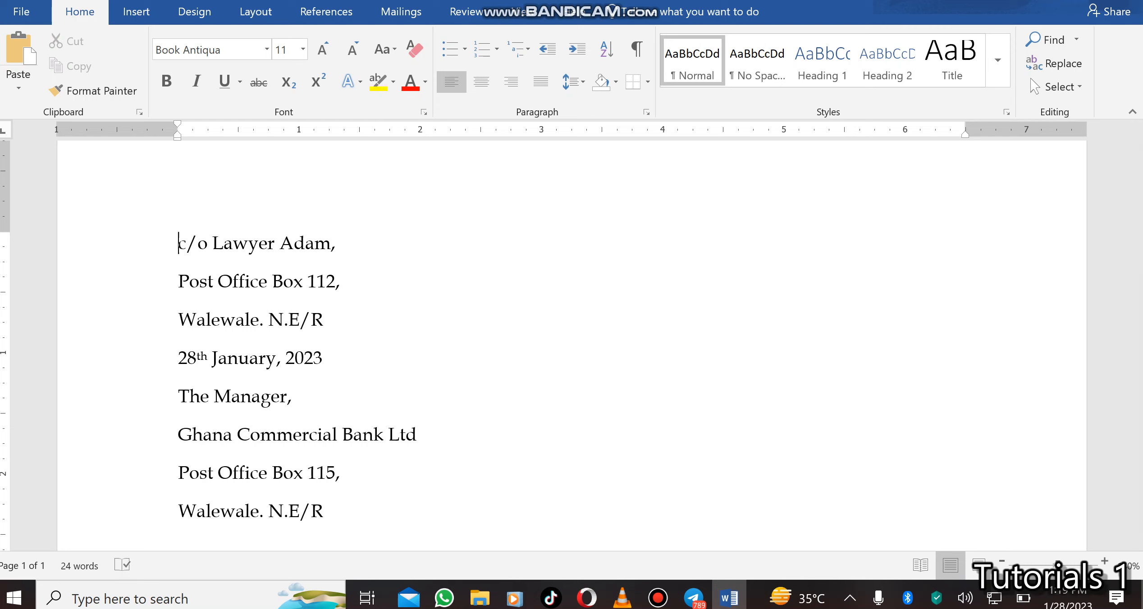
{"action": "key", "text": "shift+Down"}
{"action": "key", "text": "shift+Down"}
{"action": "key", "text": "shift+Down"}
{"action": "key", "text": "shift+End"}
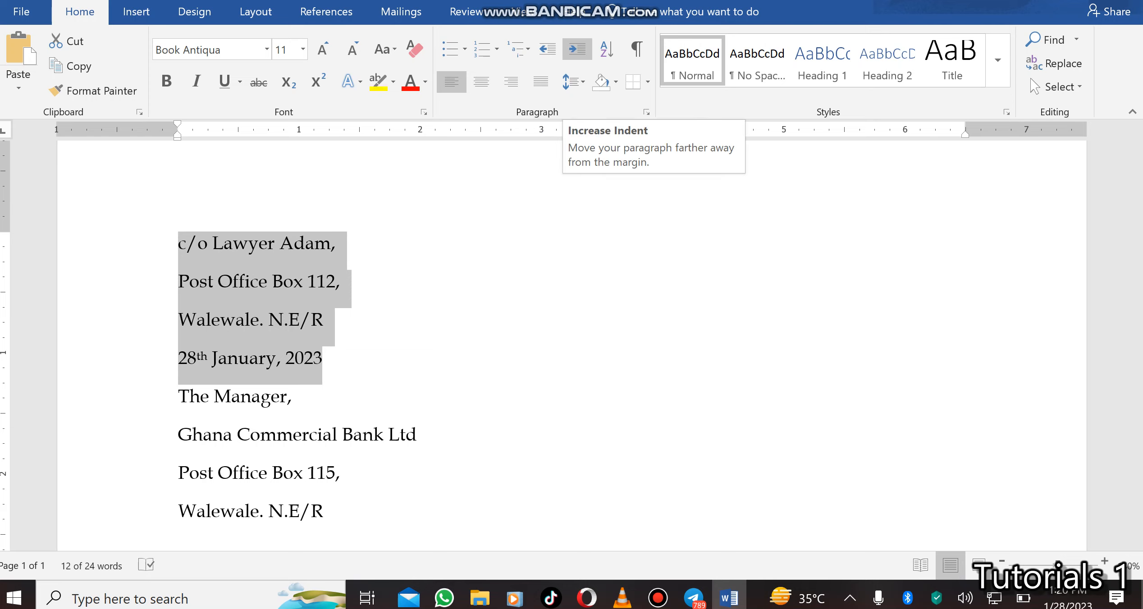
{"action": "left_click", "coordinate": [578, 48]}
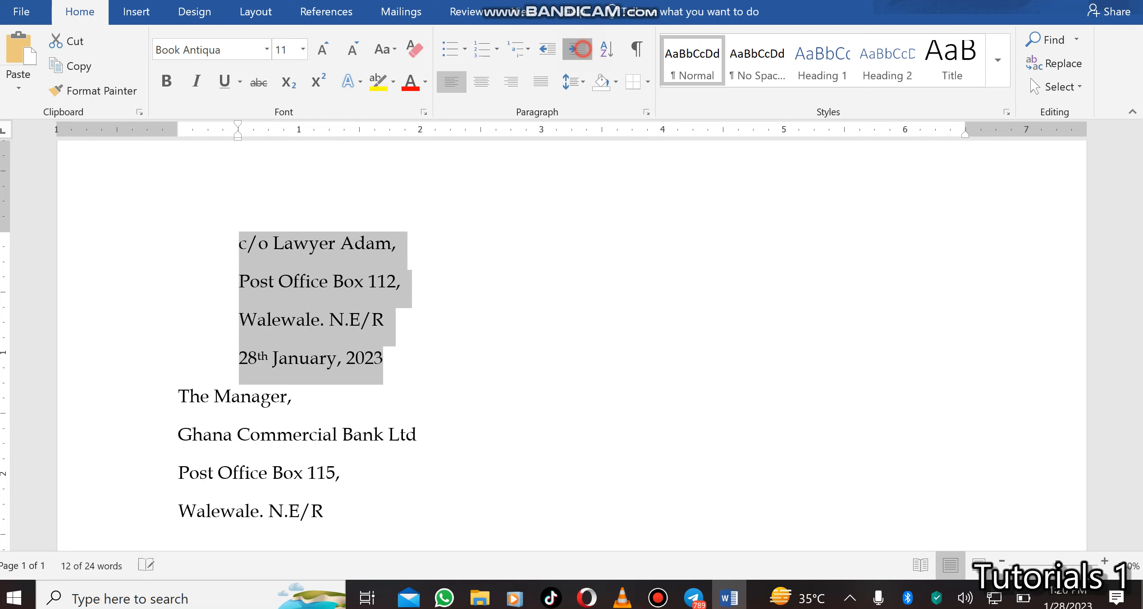
{"action": "left_click", "coordinate": [578, 48]}
{"action": "left_click", "coordinate": [578, 49]}
{"action": "left_click", "coordinate": [579, 48]}
{"action": "left_click", "coordinate": [581, 48]}
{"action": "left_click", "coordinate": [581, 49]}
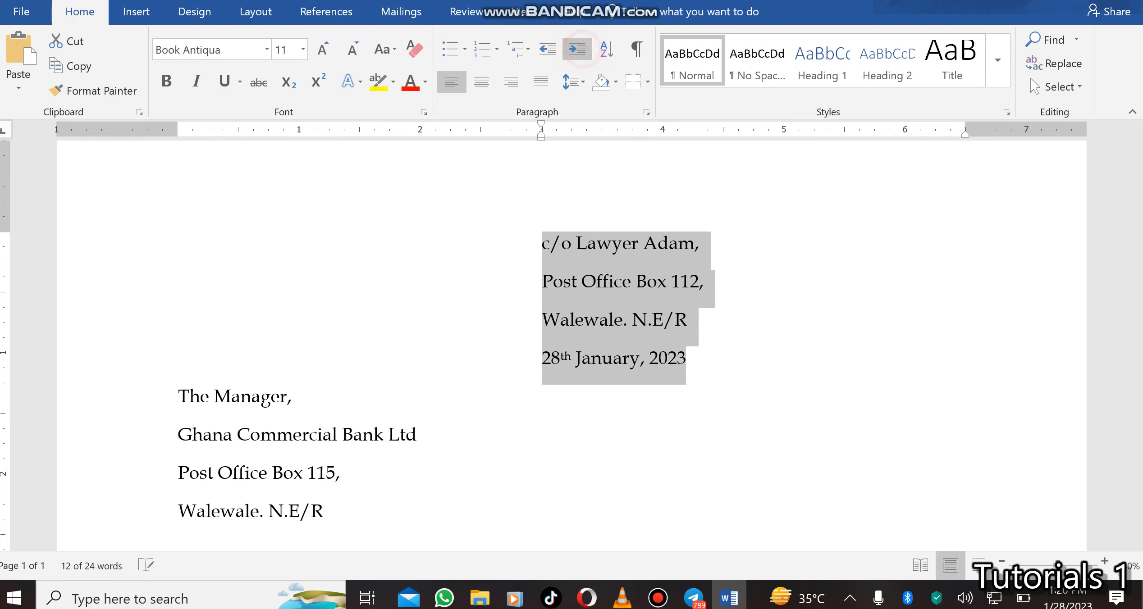
{"action": "left_click", "coordinate": [580, 48]}
{"action": "left_click", "coordinate": [581, 48]}
{"action": "left_click", "coordinate": [581, 49]}
{"action": "left_click", "coordinate": [581, 49]}
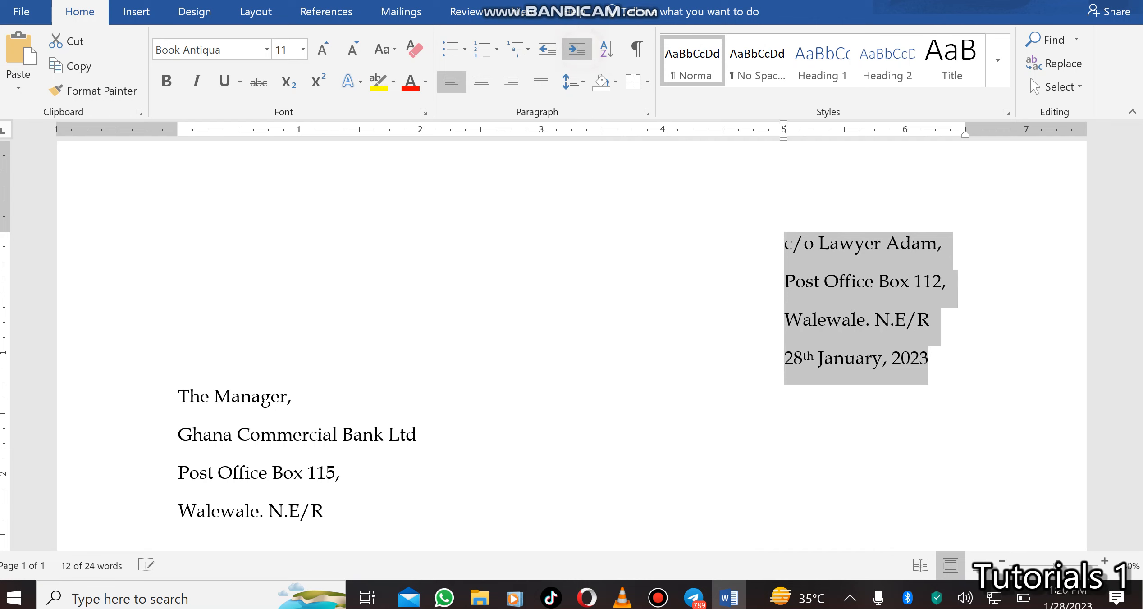
{"action": "left_click", "coordinate": [578, 49]}
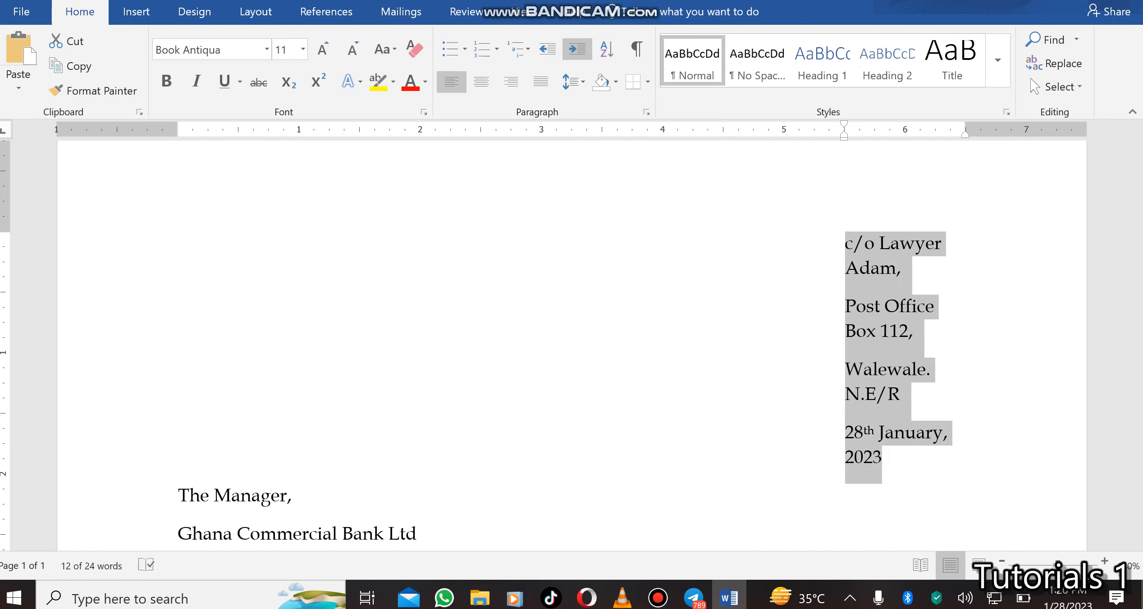
{"action": "left_click", "coordinate": [548, 48]}
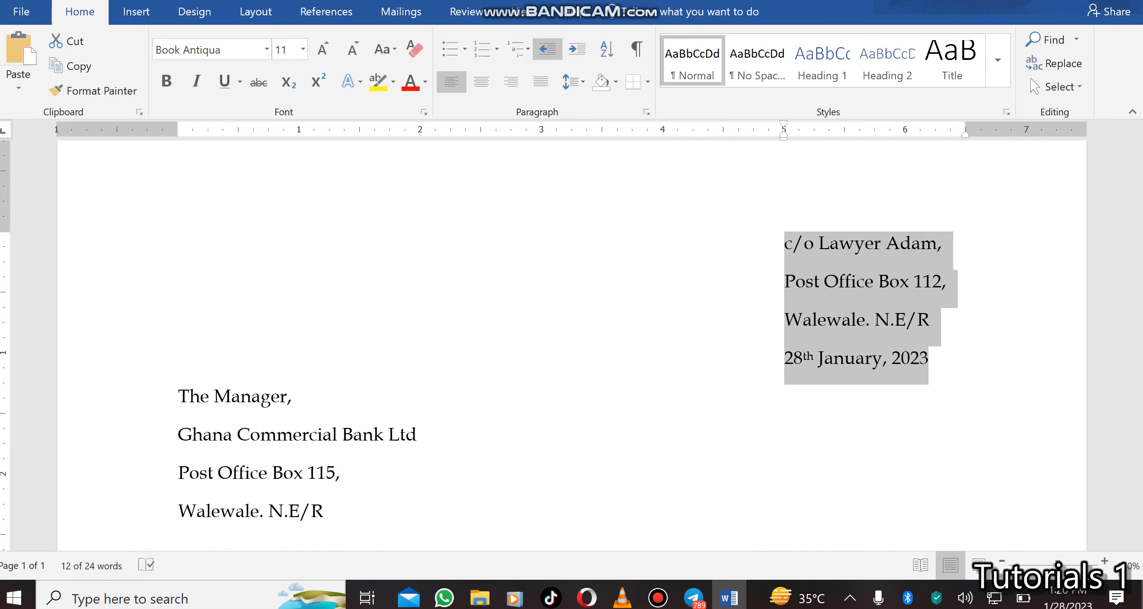
Remove the indent from the four sender lines so they start at the left page margin.
{"action": "left_click", "coordinate": [594, 307]}
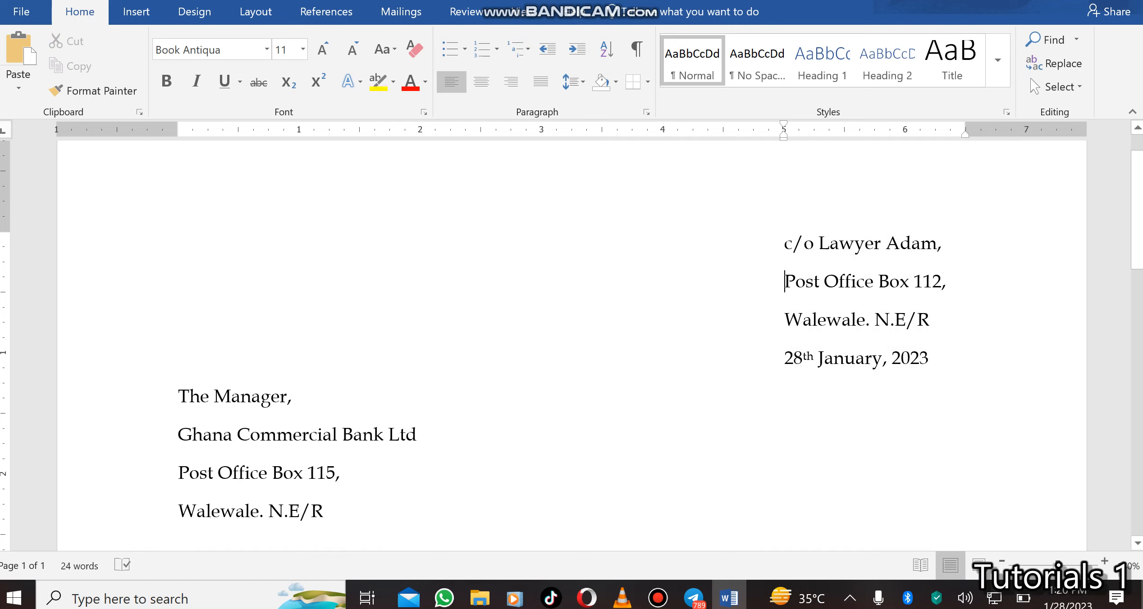
{"action": "key", "text": "ctrl+z"}
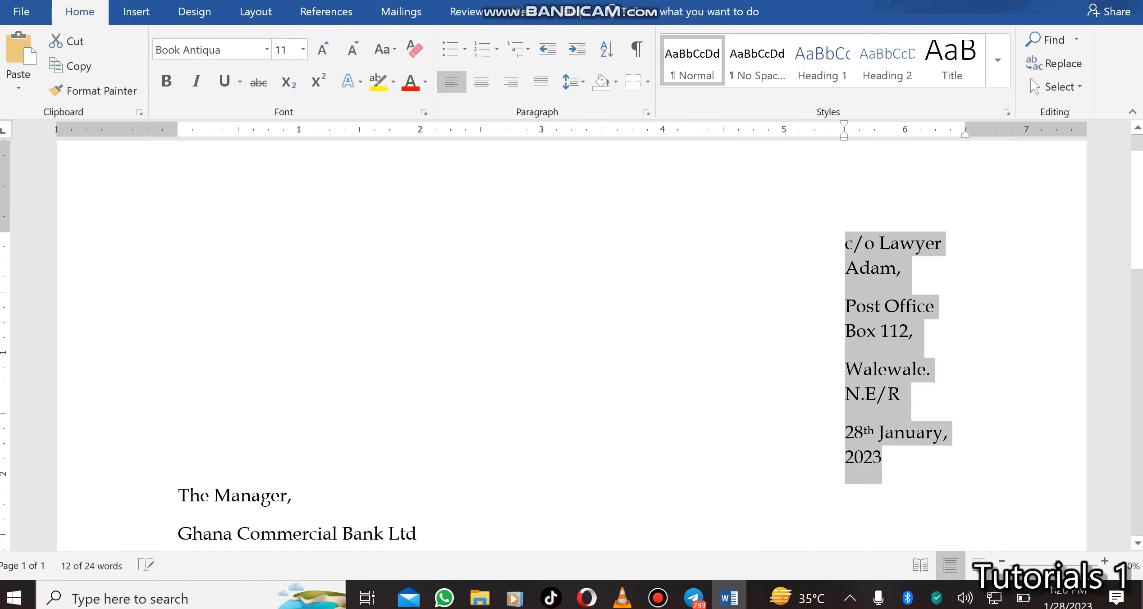
{"action": "key", "text": "ctrl+shift+m"}
{"action": "key", "text": "ctrl+shift+m"}
{"action": "key", "text": "ctrl+shift+m"}
{"action": "key", "text": "ctrl+shift+m"}
{"action": "key", "text": "ctrl+shift+m"}
{"action": "key", "text": "ctrl+shift+m"}
{"action": "key", "text": "ctrl+shift+m"}
{"action": "key", "text": "ctrl+shift+m"}
{"action": "key", "text": "ctrl+shift+m"}
{"action": "key", "text": "ctrl+shift+m"}
{"action": "key", "text": "ctrl+shift+m"}
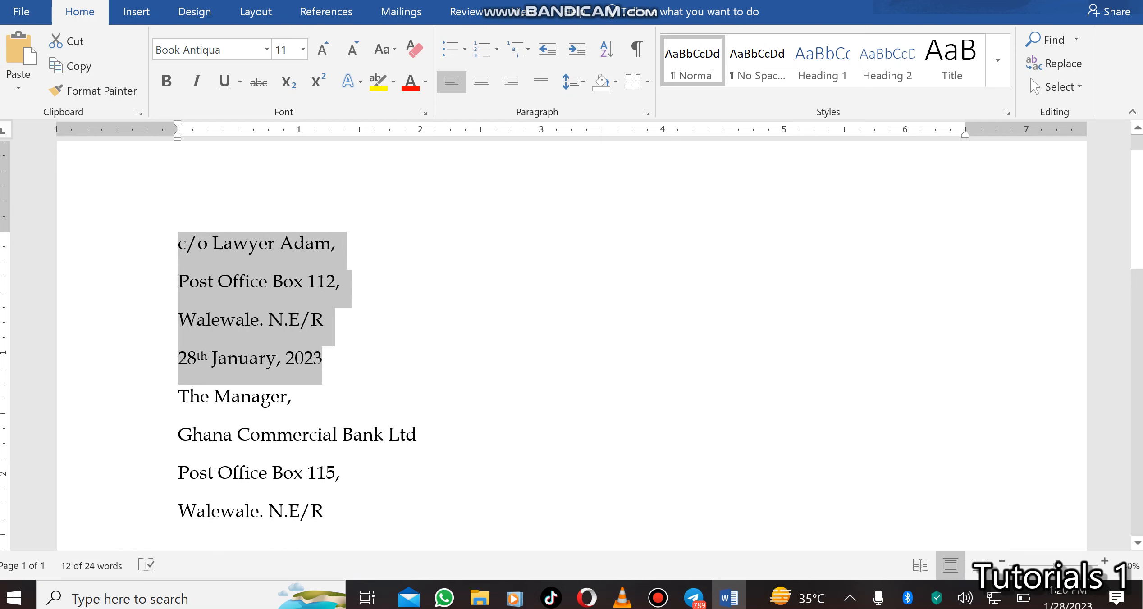
Select the four sender lines, from the care-of line through the date, and increase their indent to the 5-inch ruler mark.
{"action": "left_click", "coordinate": [720, 362]}
{"action": "left_click", "coordinate": [177, 244]}
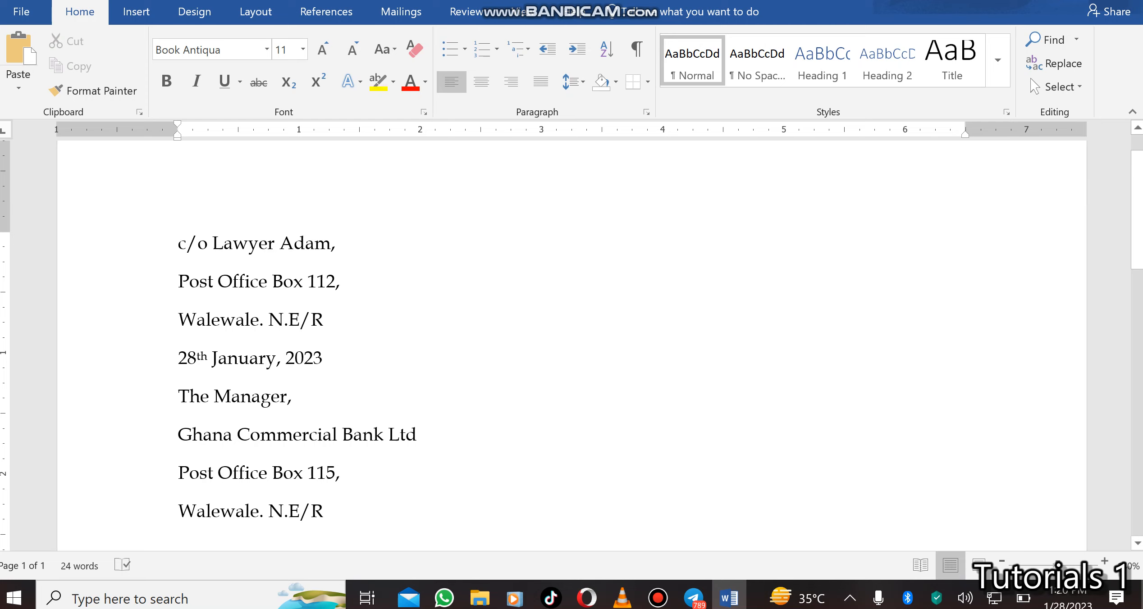
{"action": "key", "text": "shift+Down"}
{"action": "key", "text": "shift+Down"}
{"action": "key", "text": "shift+Down"}
{"action": "key", "text": "shift+Down"}
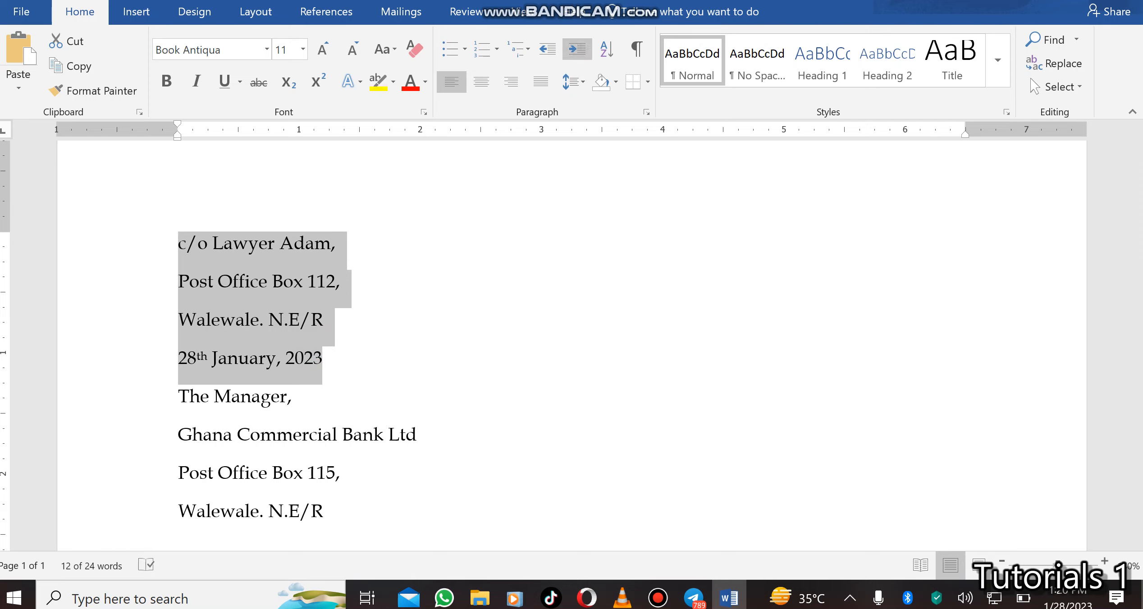
{"action": "left_click", "coordinate": [577, 48]}
{"action": "left_click", "coordinate": [578, 48]}
{"action": "left_click", "coordinate": [577, 48]}
{"action": "left_click", "coordinate": [578, 47]}
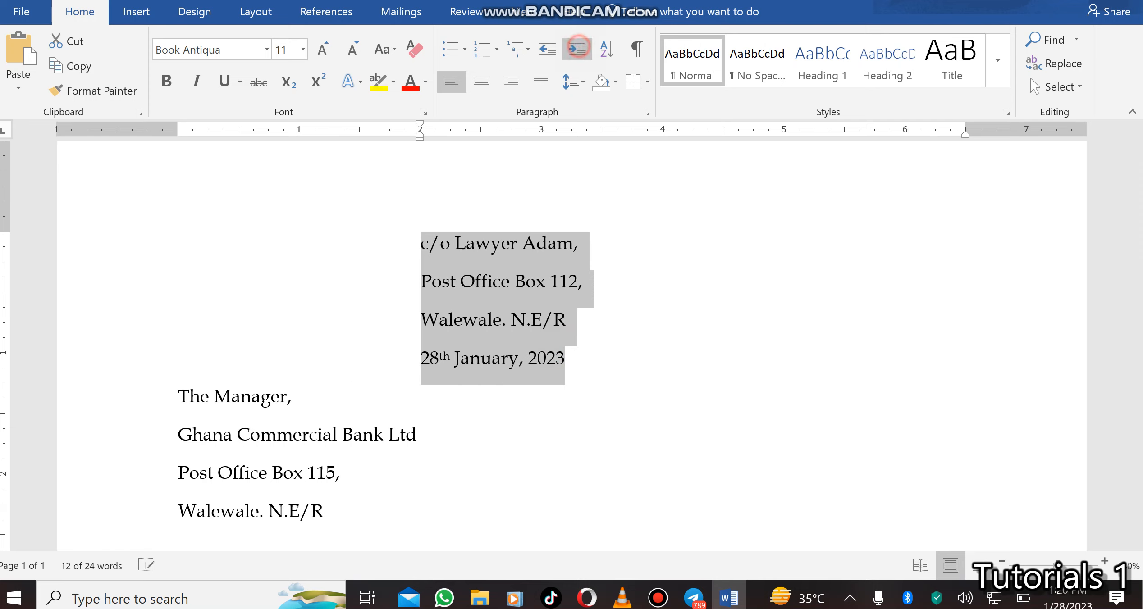
{"action": "left_click", "coordinate": [577, 48]}
{"action": "left_click", "coordinate": [578, 47]}
{"action": "left_click", "coordinate": [578, 49]}
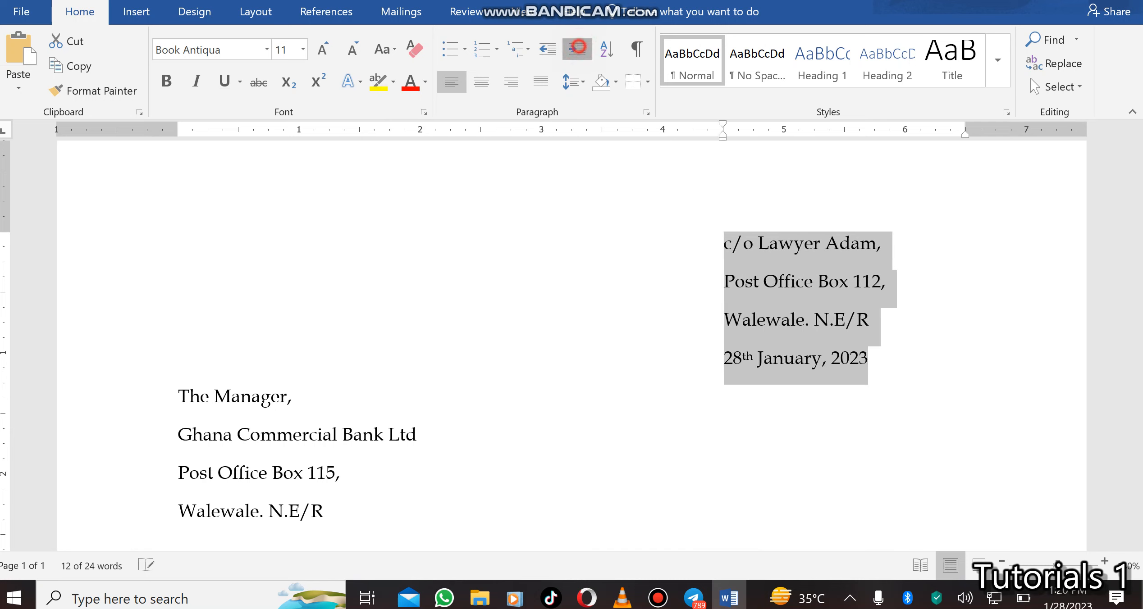
{"action": "left_click", "coordinate": [577, 48]}
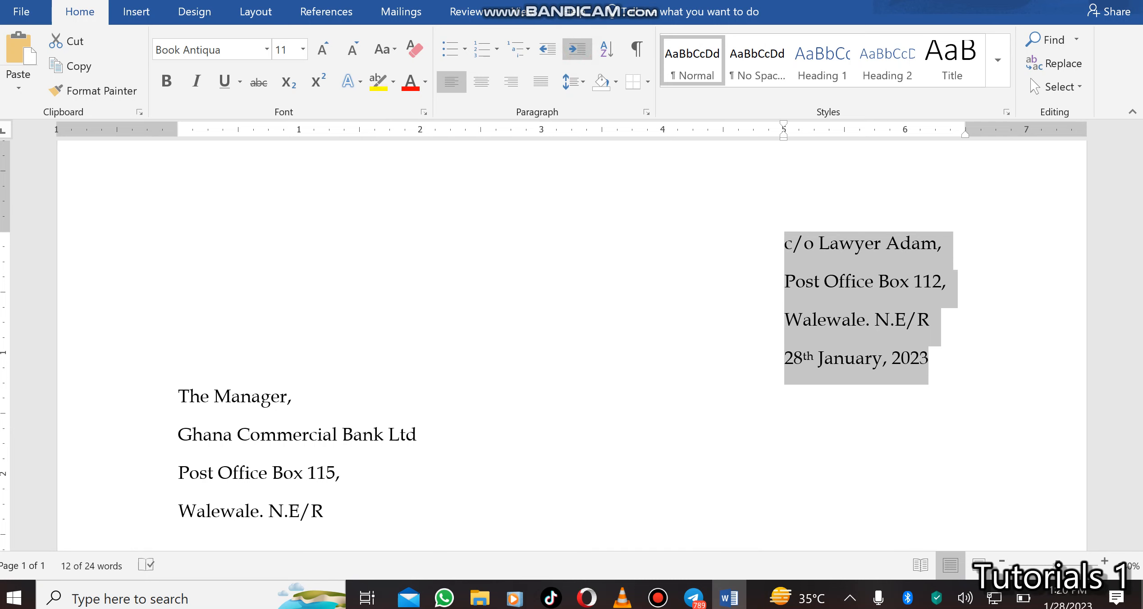
{"action": "left_click", "coordinate": [577, 48]}
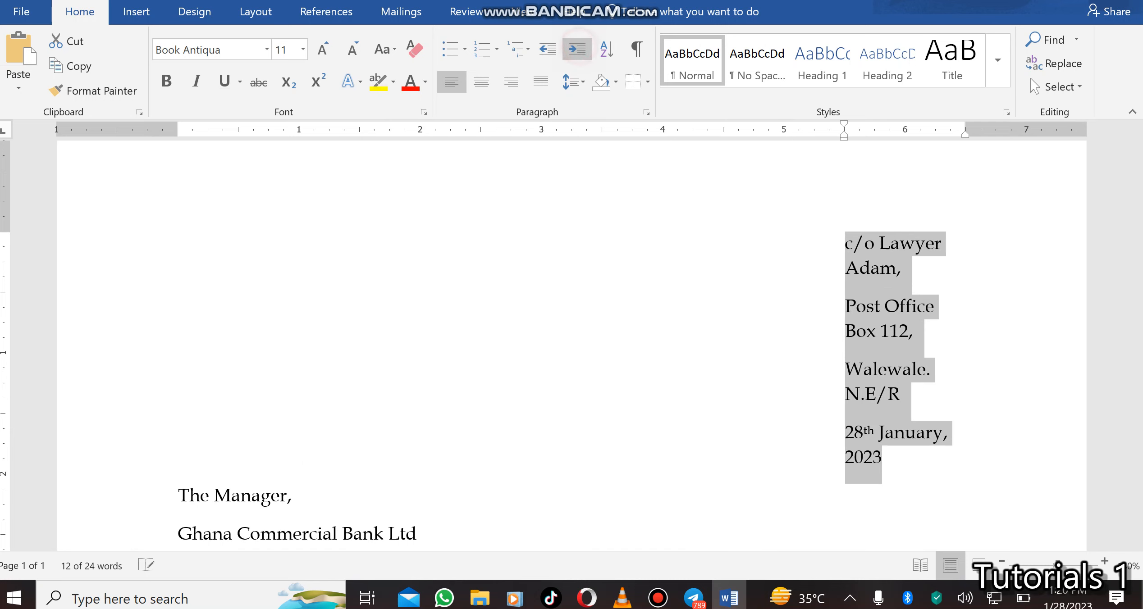
{"action": "left_click", "coordinate": [548, 49]}
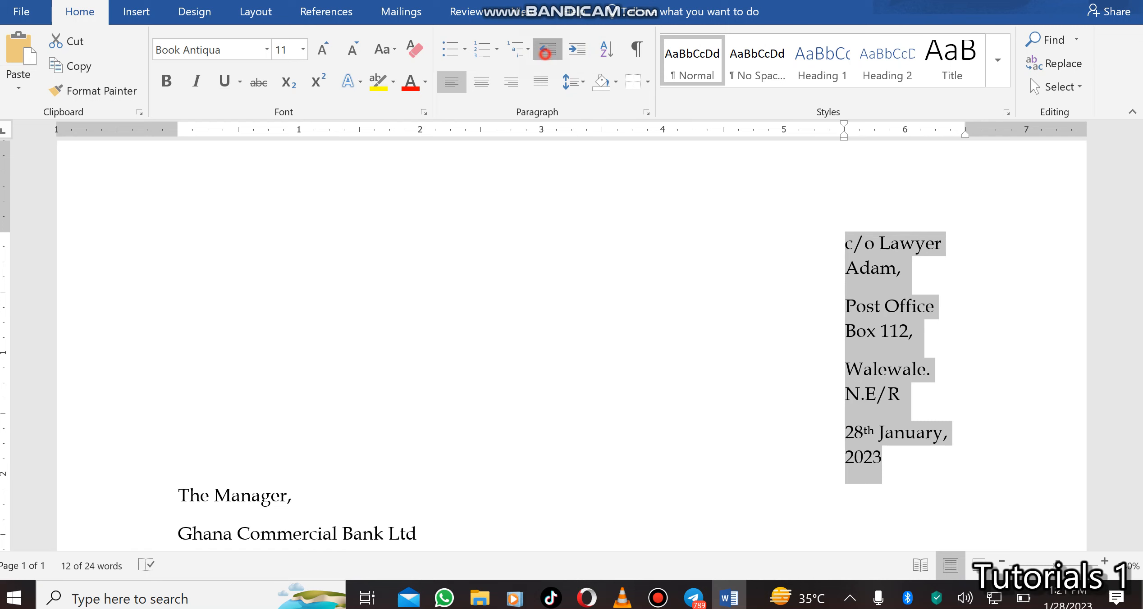
{"action": "left_click", "coordinate": [878, 284]}
Add the salutation "Dear Sir," on a new line below the recipient's address, set in by one tab stop.
{"action": "scroll", "coordinate": [571, 335], "scroll_direction": "down", "scroll_amount": 2}
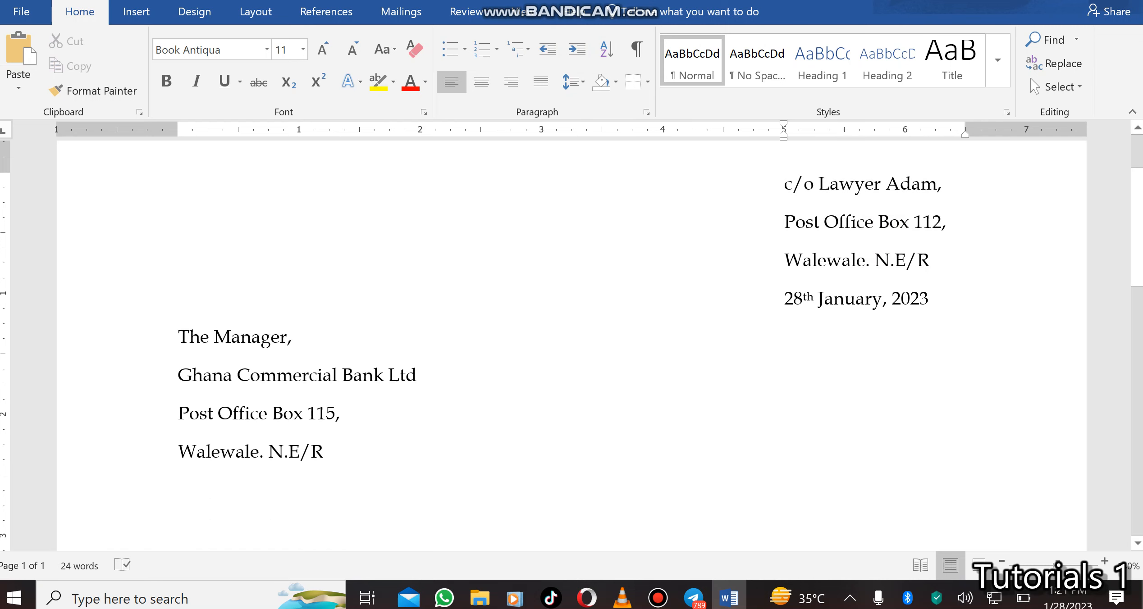
{"action": "left_click", "coordinate": [385, 457]}
{"action": "scroll", "coordinate": [571, 335], "scroll_direction": "down", "scroll_amount": 2}
{"action": "key", "text": "Return"}
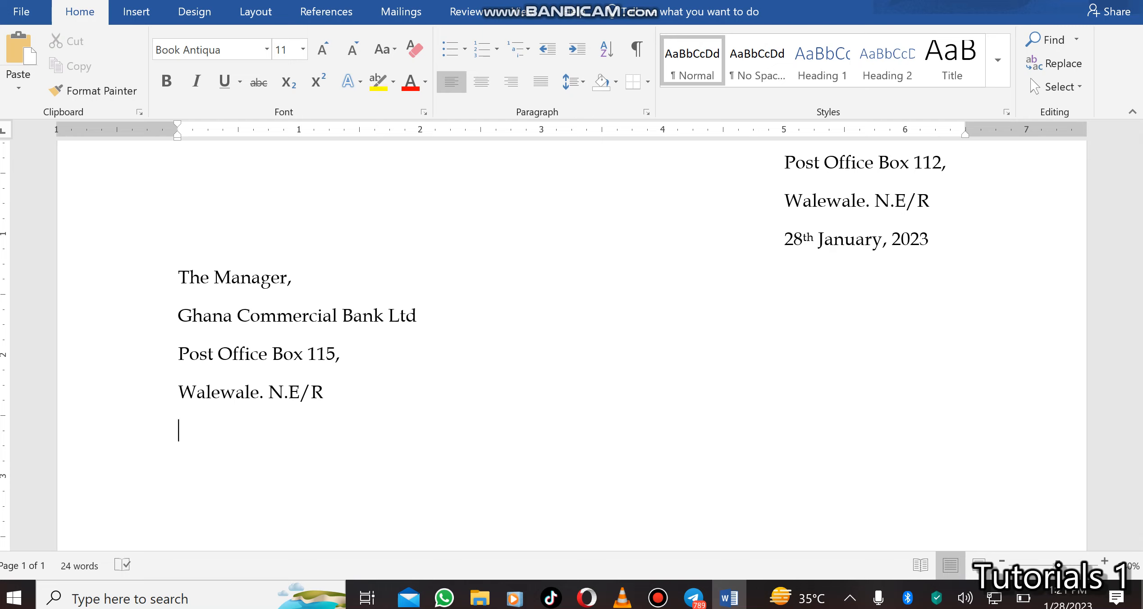
{"action": "key", "text": "Tab"}
{"action": "type", "text": "Dear Sir,"}
{"action": "key", "text": "Return"}
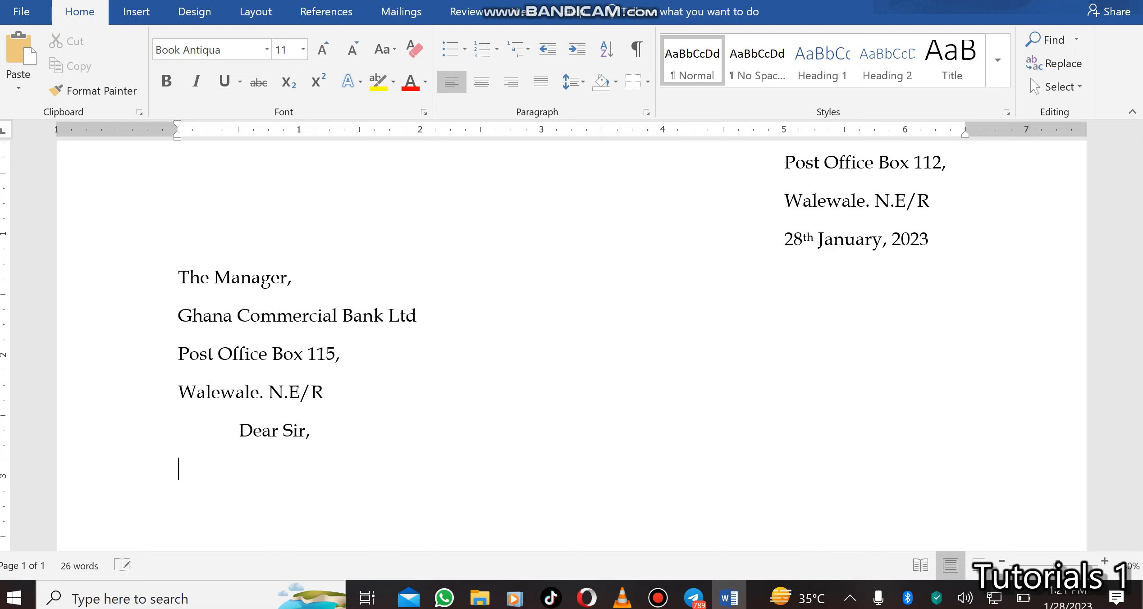
Enter the capitalised subject heading "APPLICATION FOR A LOAN" below the salutation, tabbed in further than "Dear Sir,".
{"action": "key", "text": "Tab"}
{"action": "key", "text": "Tab"}
{"action": "type", "text": "APPLICATION "}
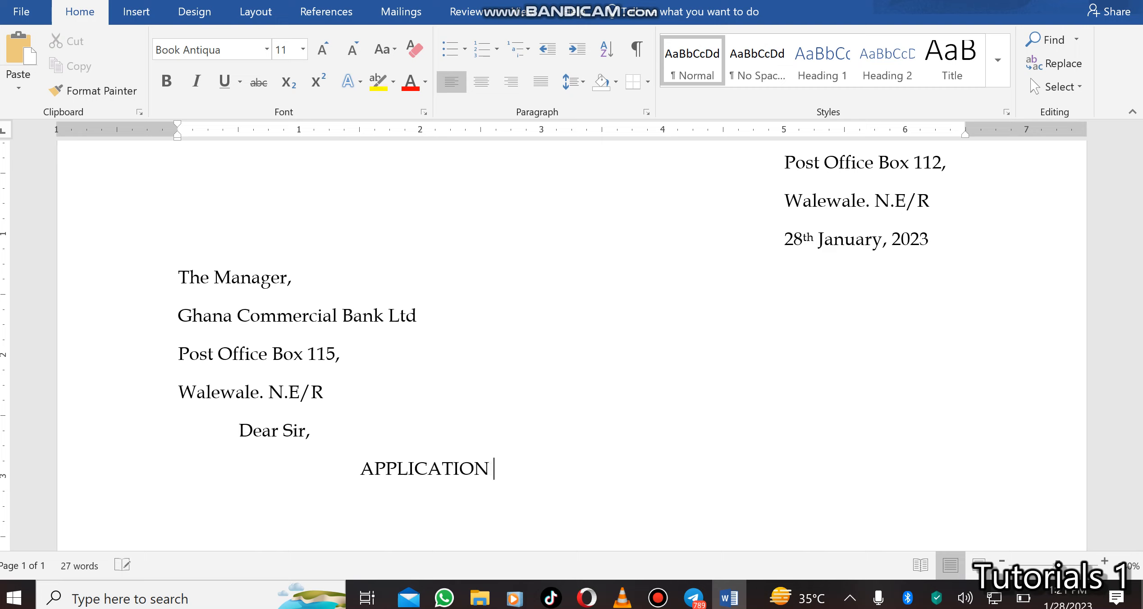
{"action": "type", "text": "FOR A LOA"}
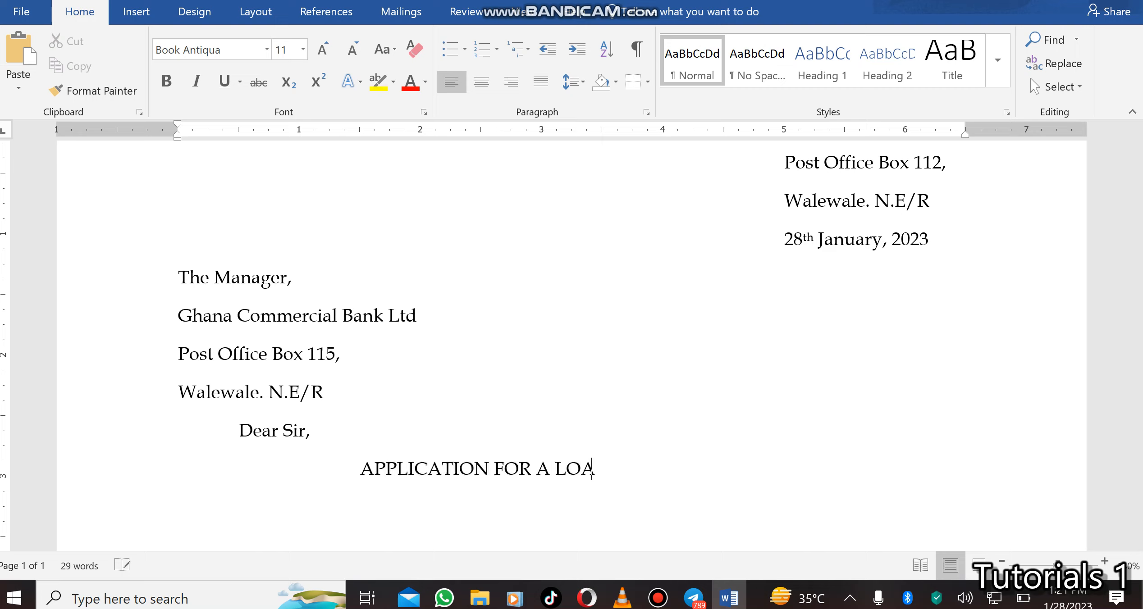
{"action": "type", "text": "N"}
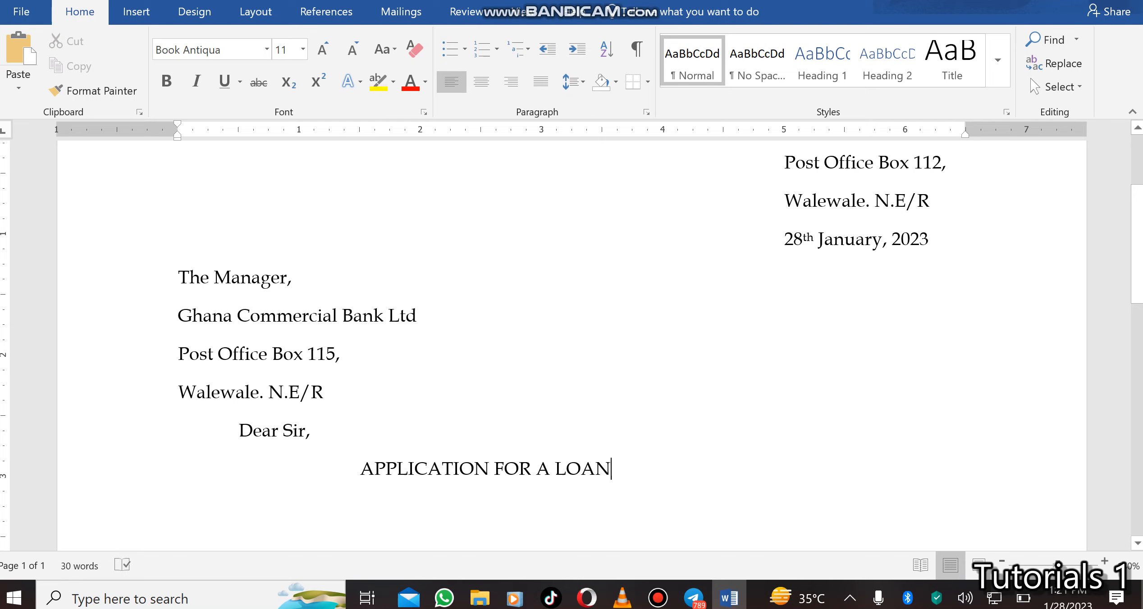
Start the body paragraph on a new line below the subject heading with the words "I wish".
{"action": "scroll", "coordinate": [571, 342], "scroll_direction": "down", "scroll_amount": 2}
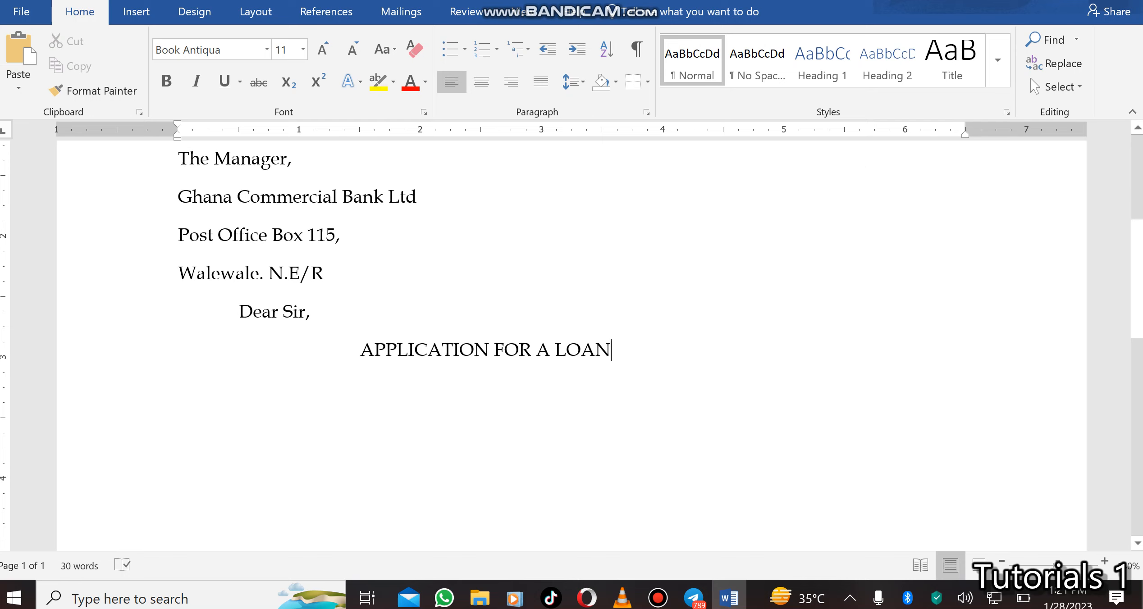
{"action": "key", "text": "BackSpace"}
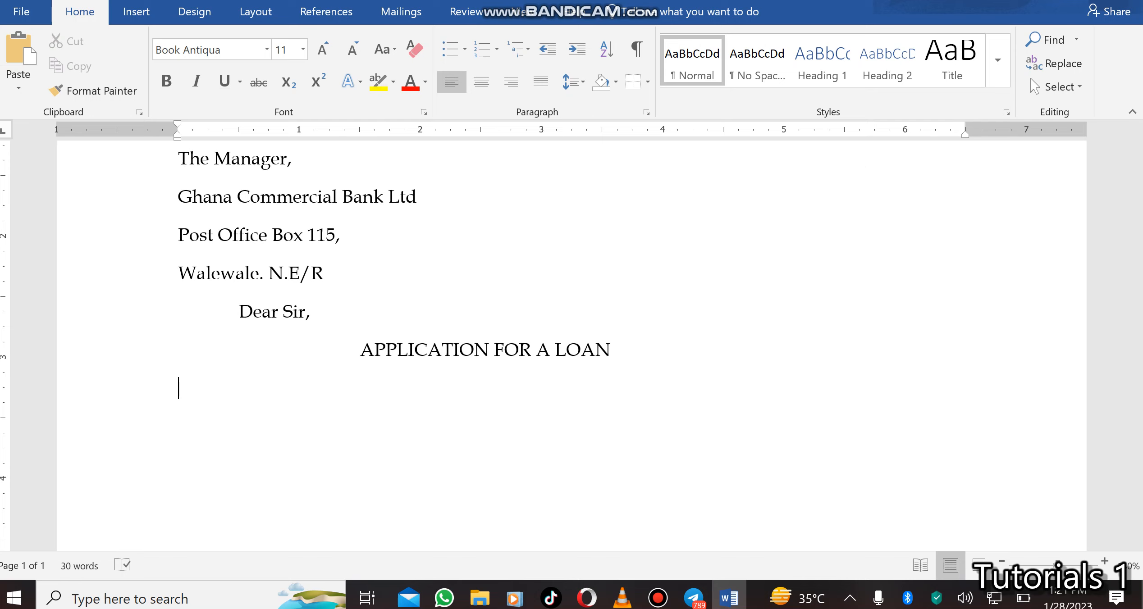
{"action": "type", "text": "I wish"}
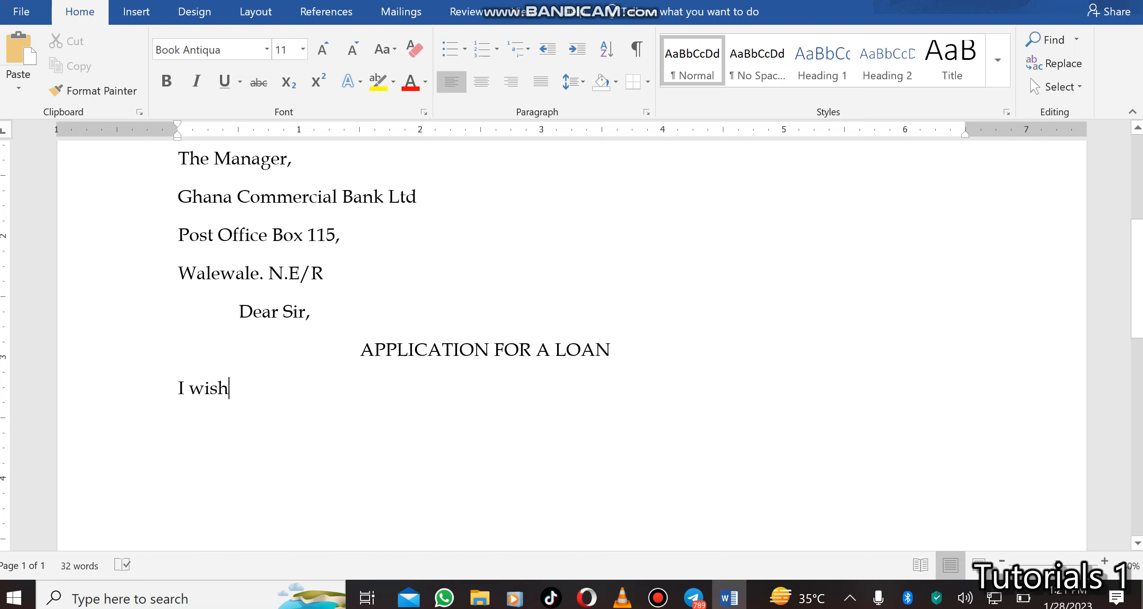
Remove the tab spacing in front of the subject heading so it starts at the left page margin.
{"action": "left_click", "coordinate": [359, 348]}
{"action": "key", "text": "BackSpace"}
{"action": "key", "text": "BackSpace"}
{"action": "key", "text": "BackSpace"}
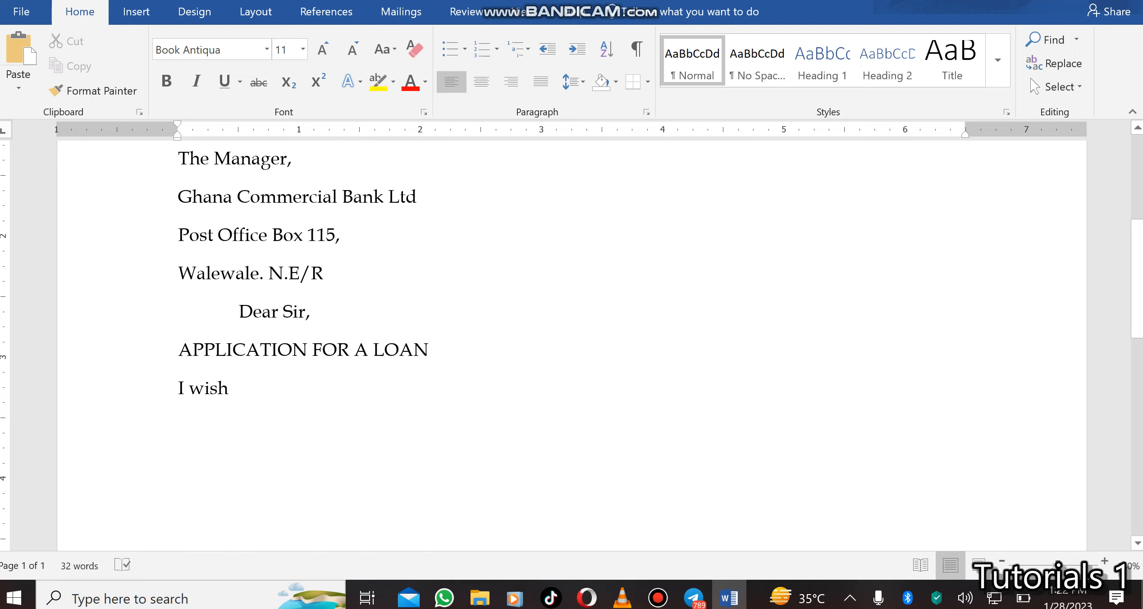
{"action": "left_click", "coordinate": [85, 356]}
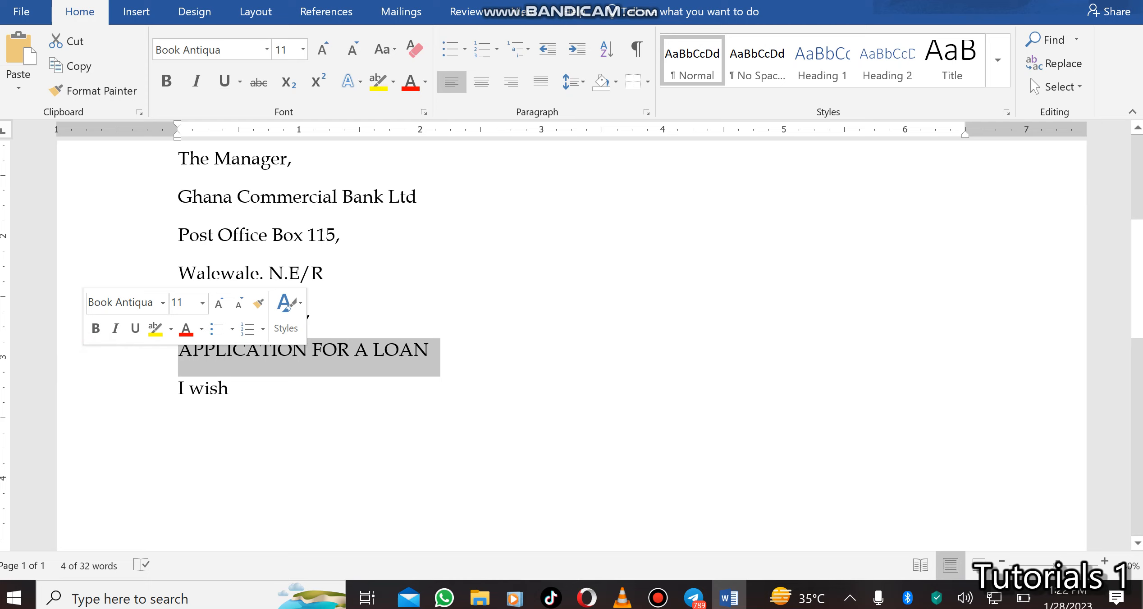
{"action": "left_click", "coordinate": [246, 389]}
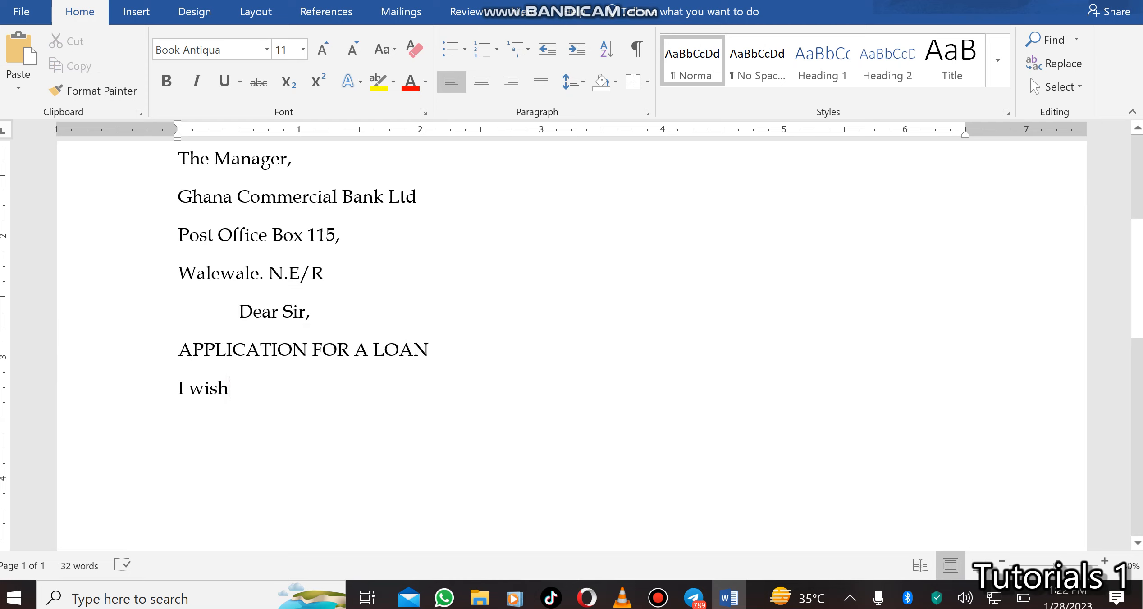
{"action": "left_click", "coordinate": [114, 354]}
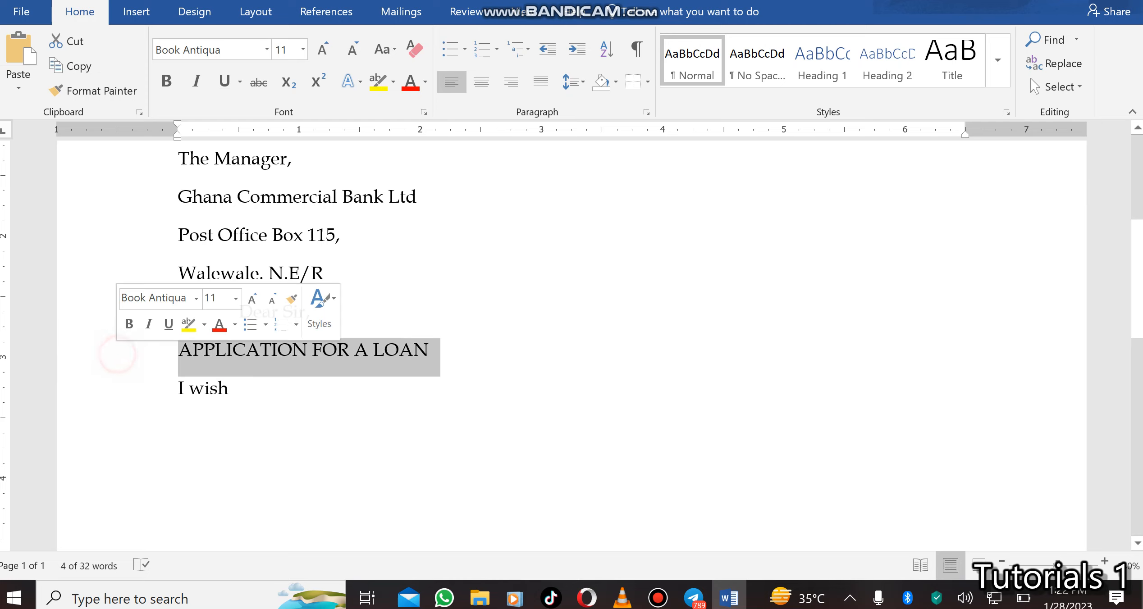
{"action": "left_click", "coordinate": [218, 388]}
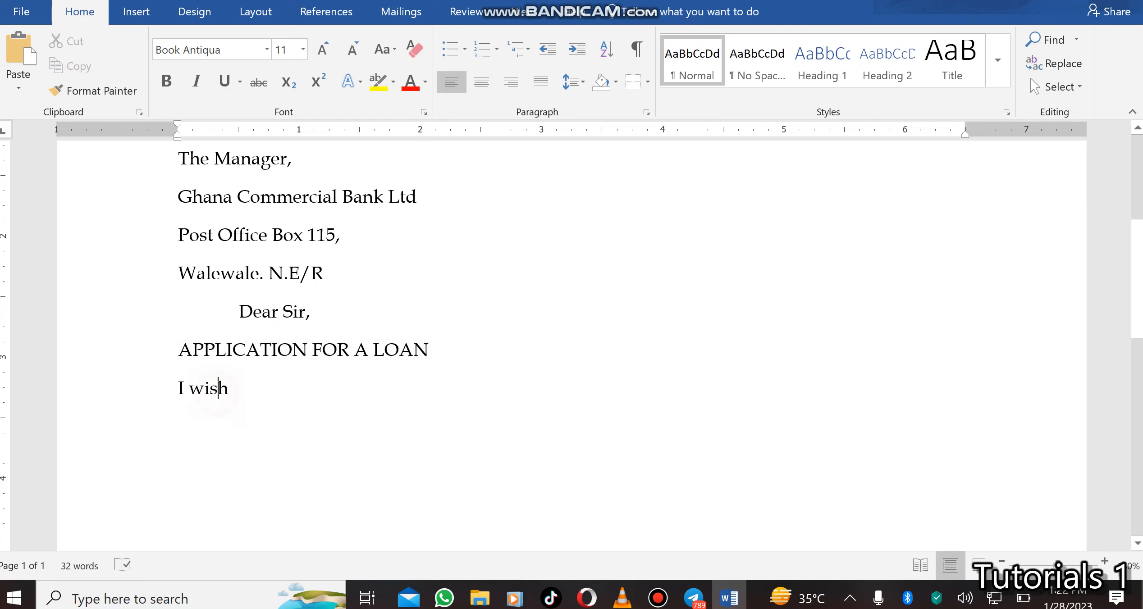
Centre the subject heading "APPLICATION FOR A LOAN" and underline it.
{"action": "left_click", "coordinate": [177, 352]}
{"action": "left_click", "coordinate": [432, 345], "text": "shift"}
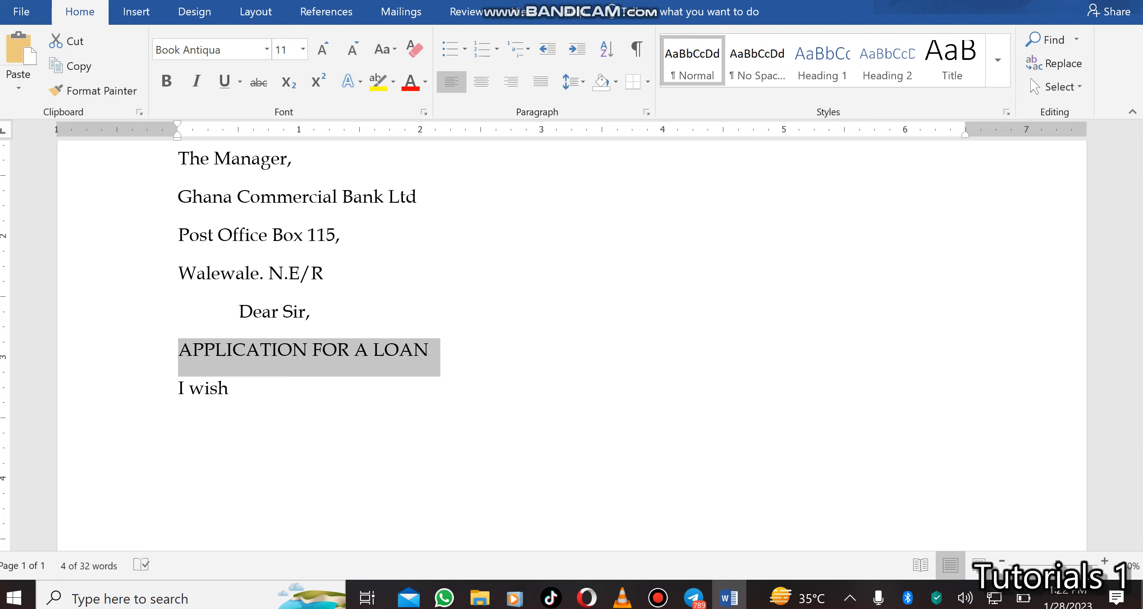
{"action": "left_click", "coordinate": [481, 81]}
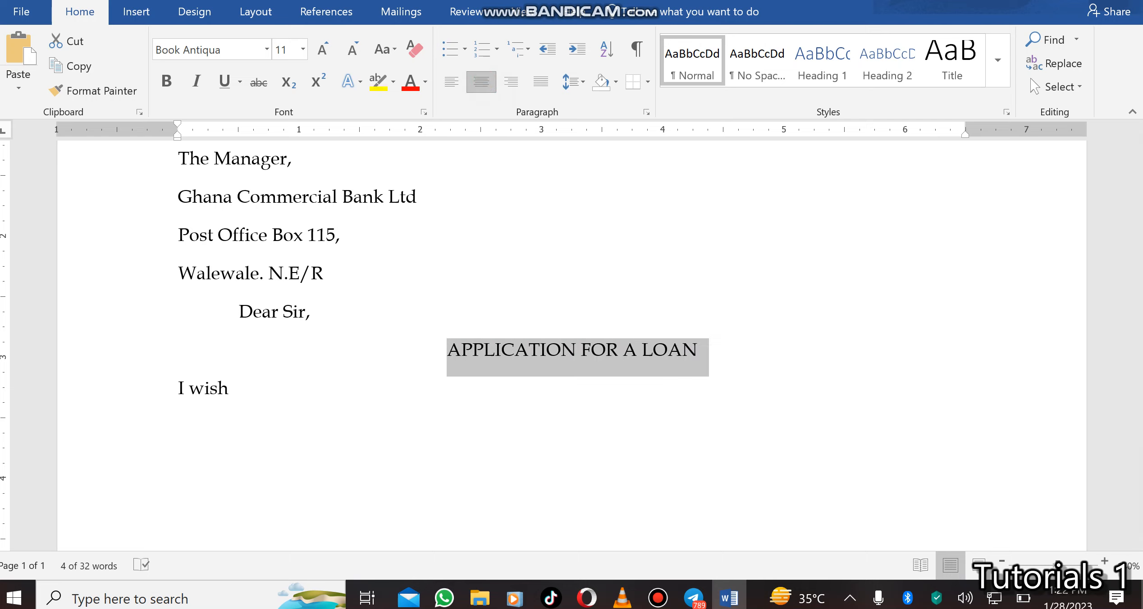
{"action": "left_click", "coordinate": [451, 81]}
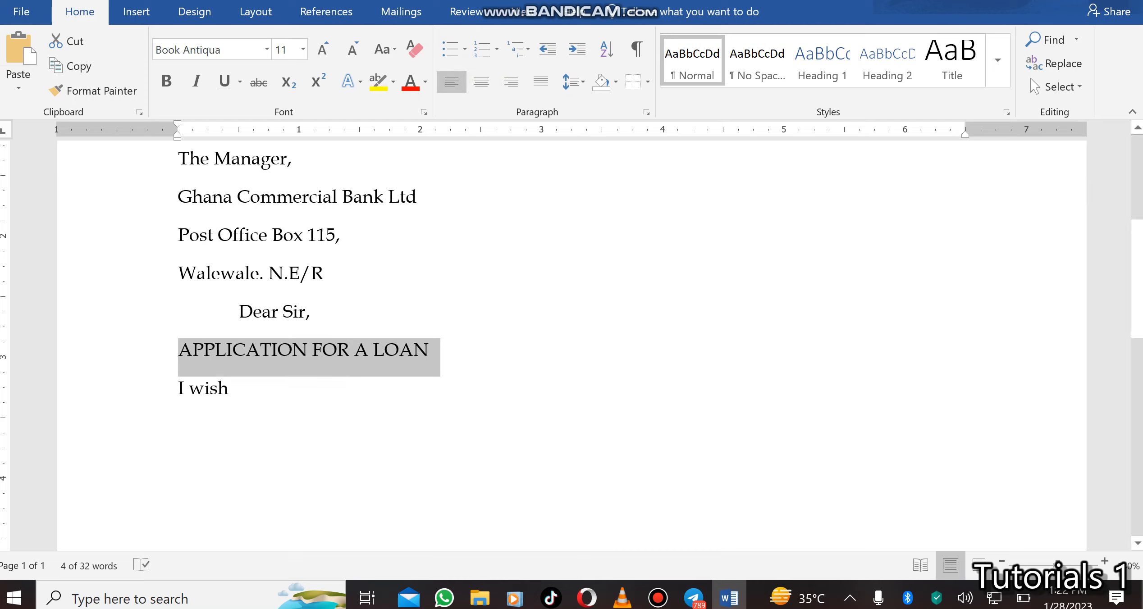
{"action": "key", "text": "ctrl+e"}
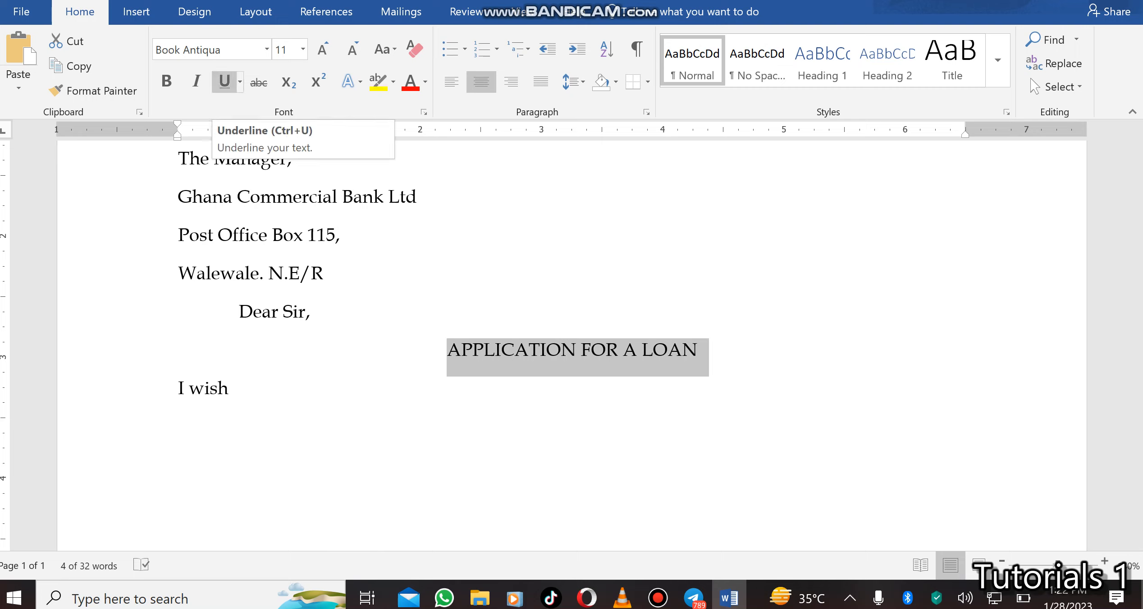
{"action": "left_click", "coordinate": [224, 84]}
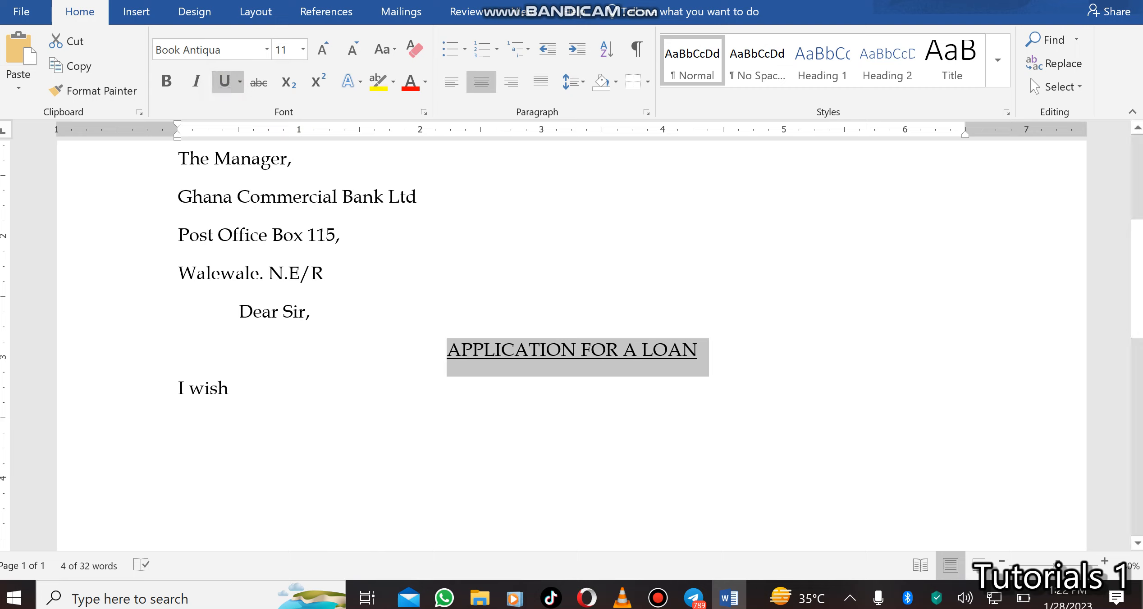
Complete the opening body sentence after "I wish" with "to apply for a loan in your noble organisation.".
{"action": "left_click", "coordinate": [268, 395]}
{"action": "type", "text": "t"}
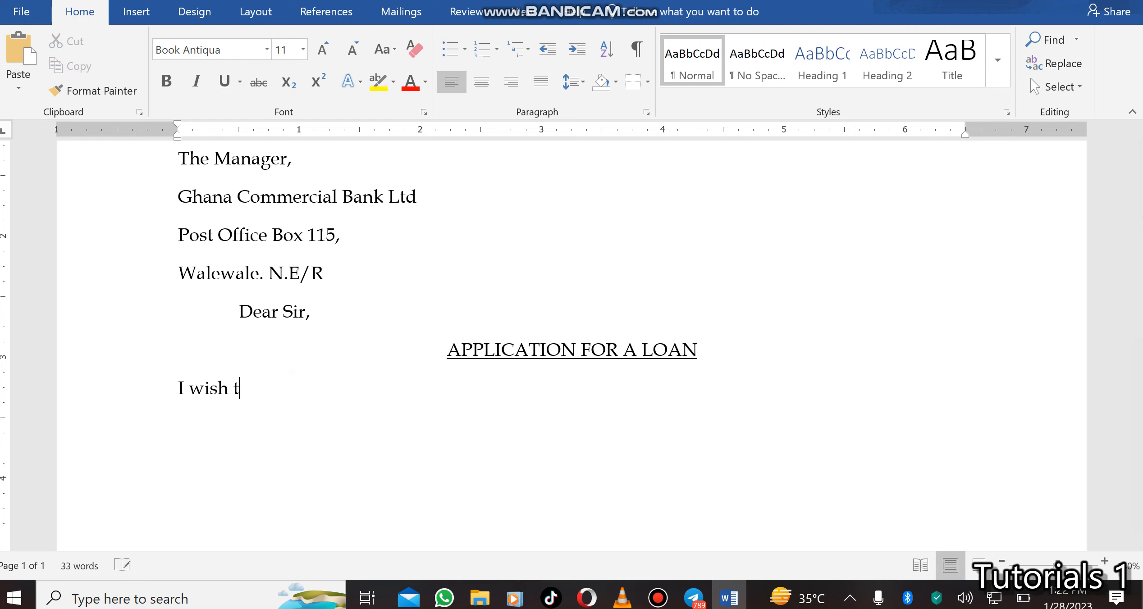
{"action": "type", "text": "o apply for"}
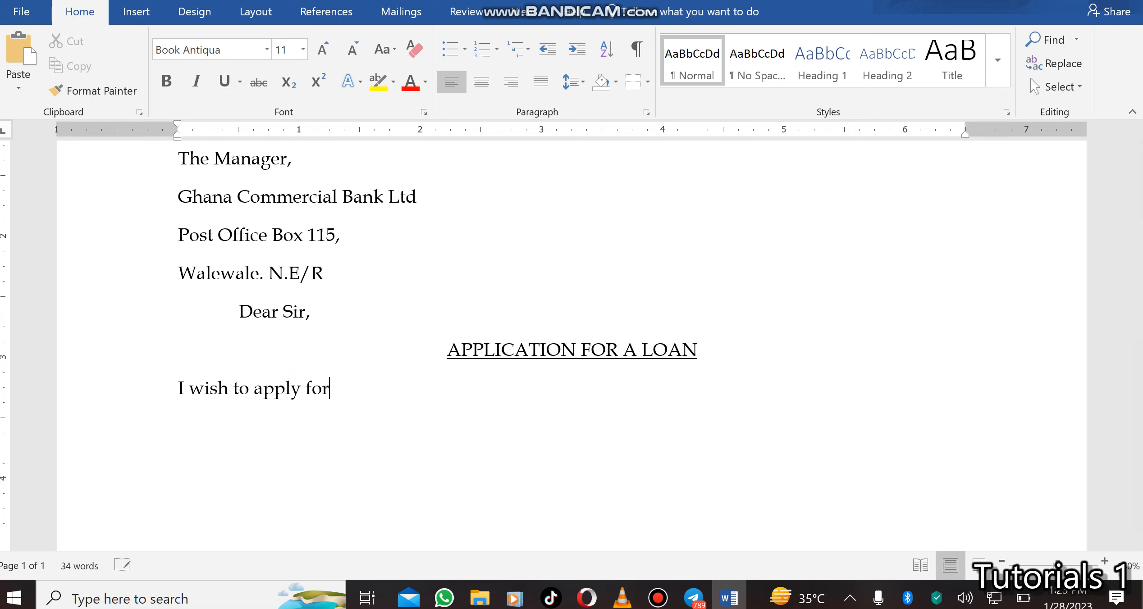
{"action": "type", "text": " a loan in your"}
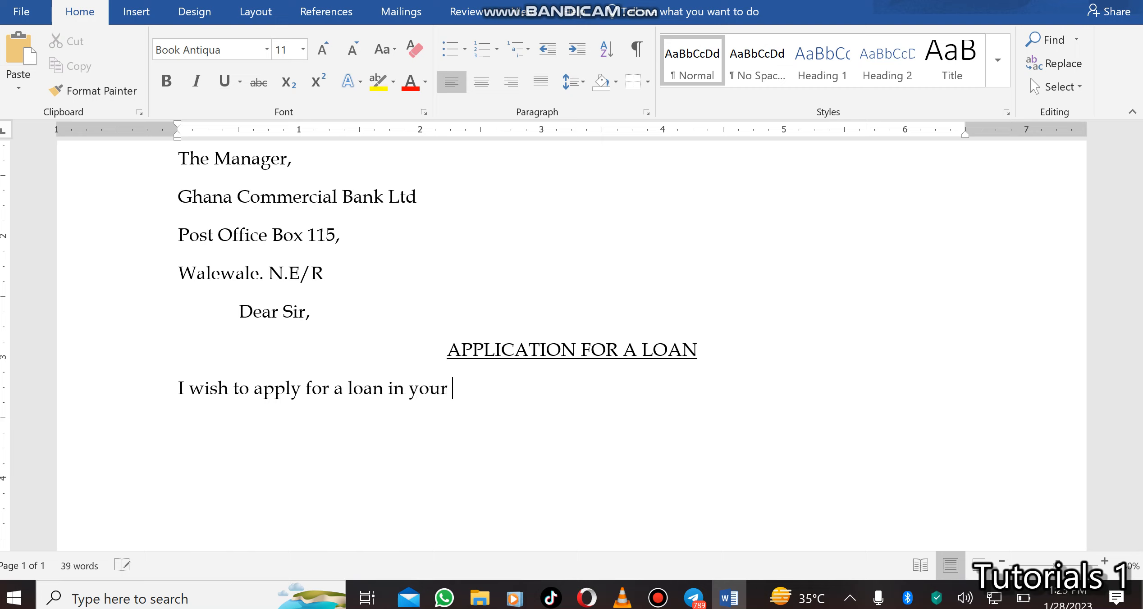
{"action": "type", "text": " noble c"}
{"action": "type", "text": "rganisa"}
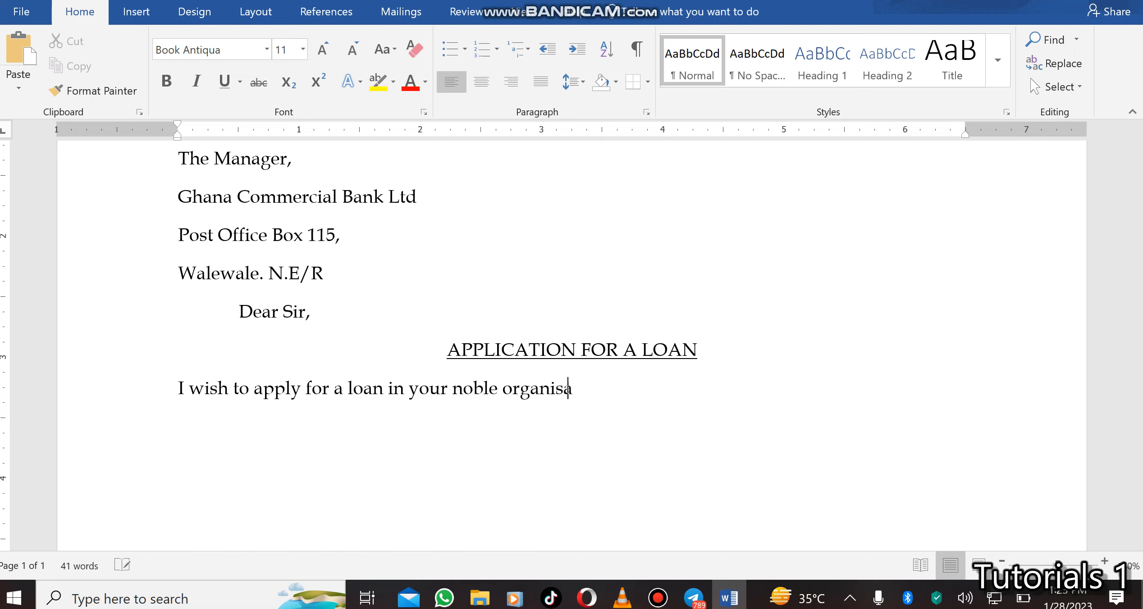
{"action": "type", "text": "tion. This loa"}
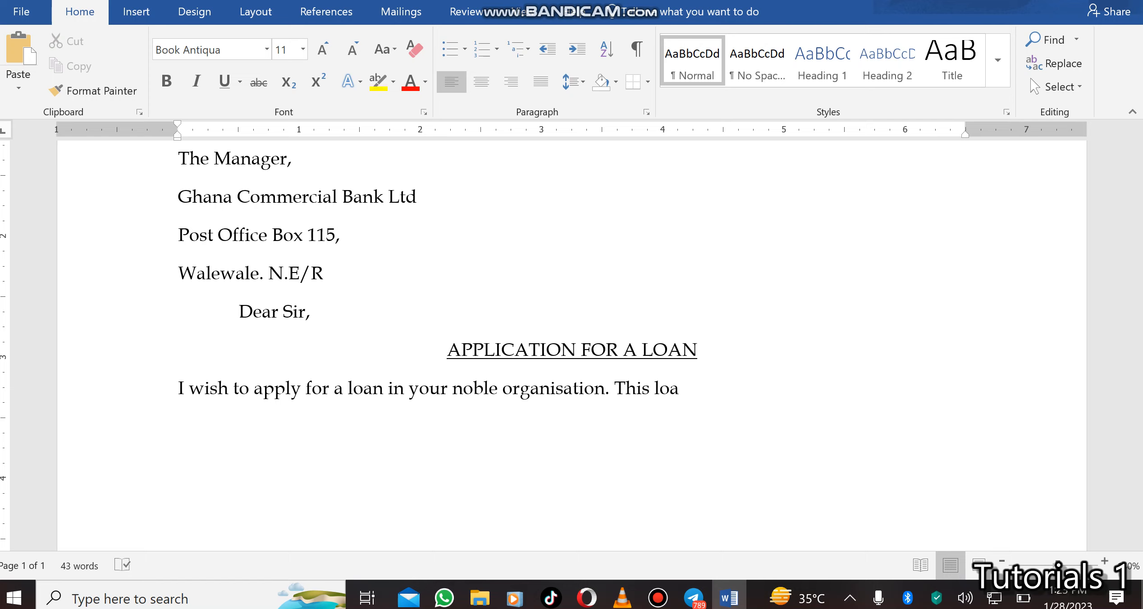
Finish the first body paragraph with the sentence "This loan is to enable me settle some financial commitments.".
{"action": "type", "text": "n is to enable"}
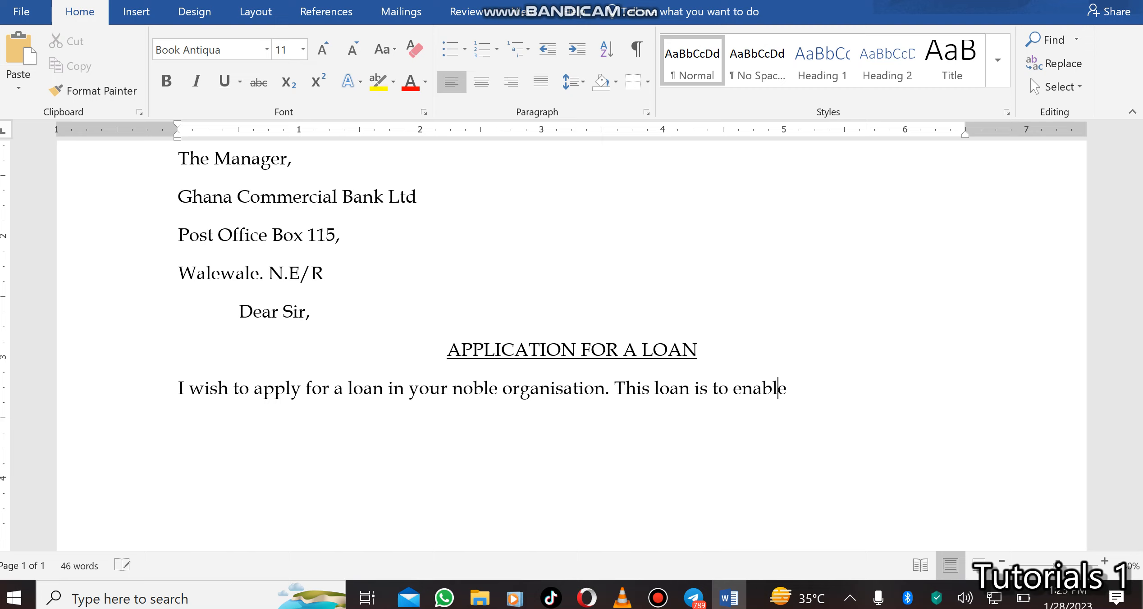
{"action": "type", "text": " me settlem"}
{"action": "key", "text": "BackSpace"}
{"action": "type", "text": "some fi"}
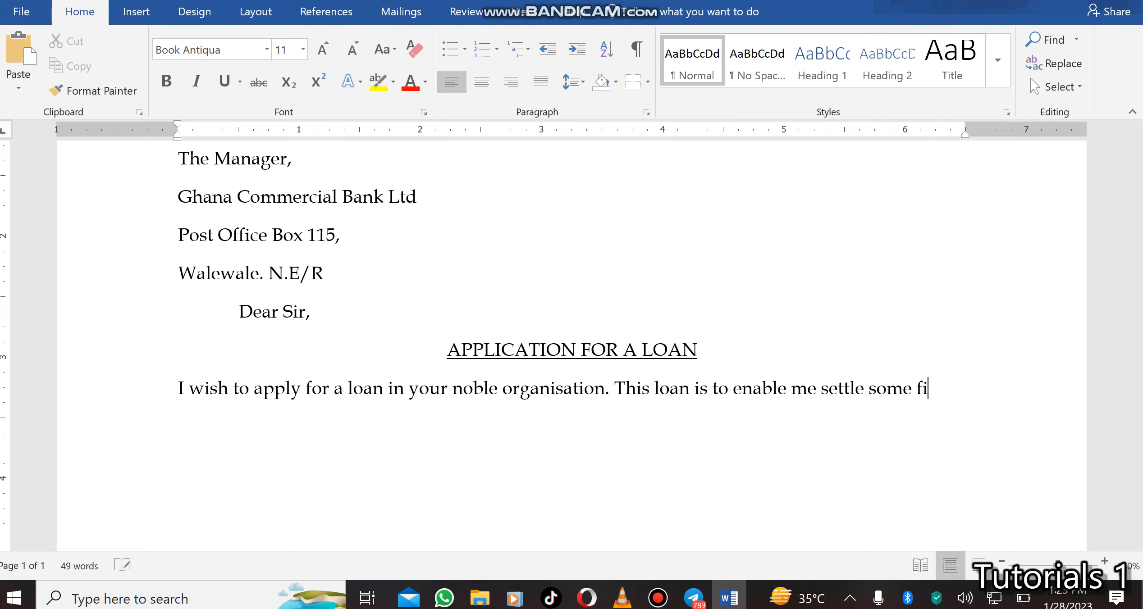
{"action": "type", "text": "nancial "}
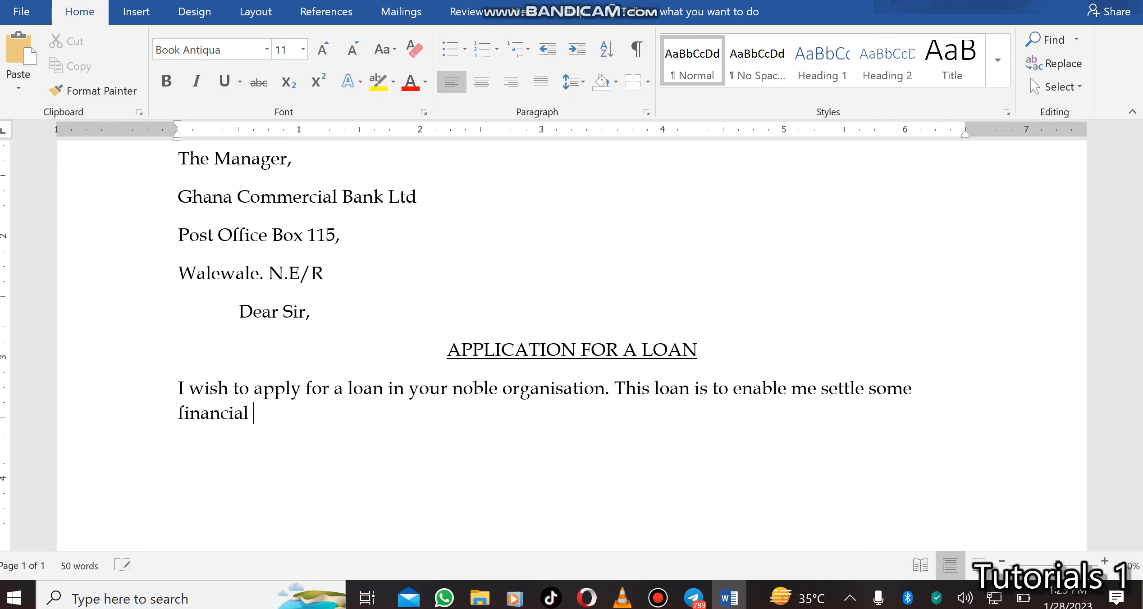
{"action": "type", "text": "commitments. "}
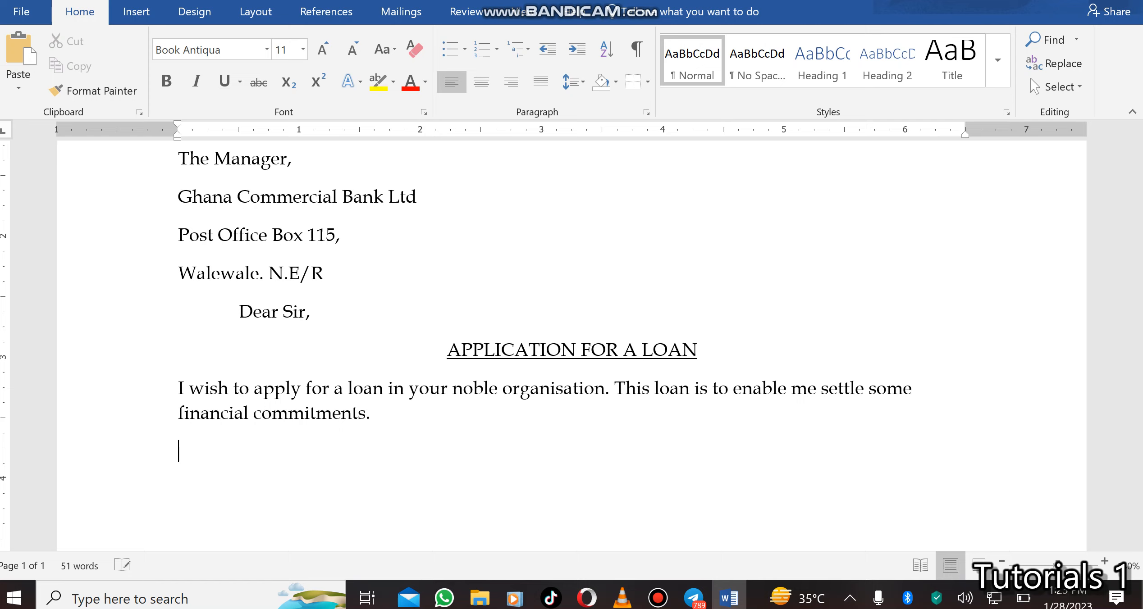
Write a second body paragraph on a new line reading "I wish application will be given an approval.".
{"action": "type", "text": "I wish appl"}
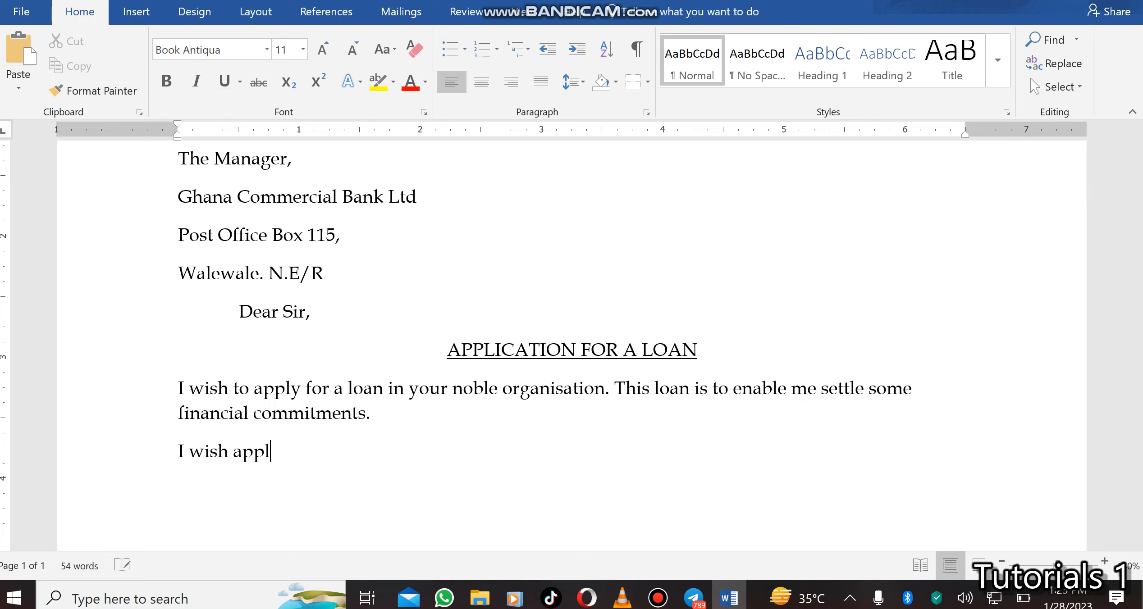
{"action": "type", "text": "ication will be g"}
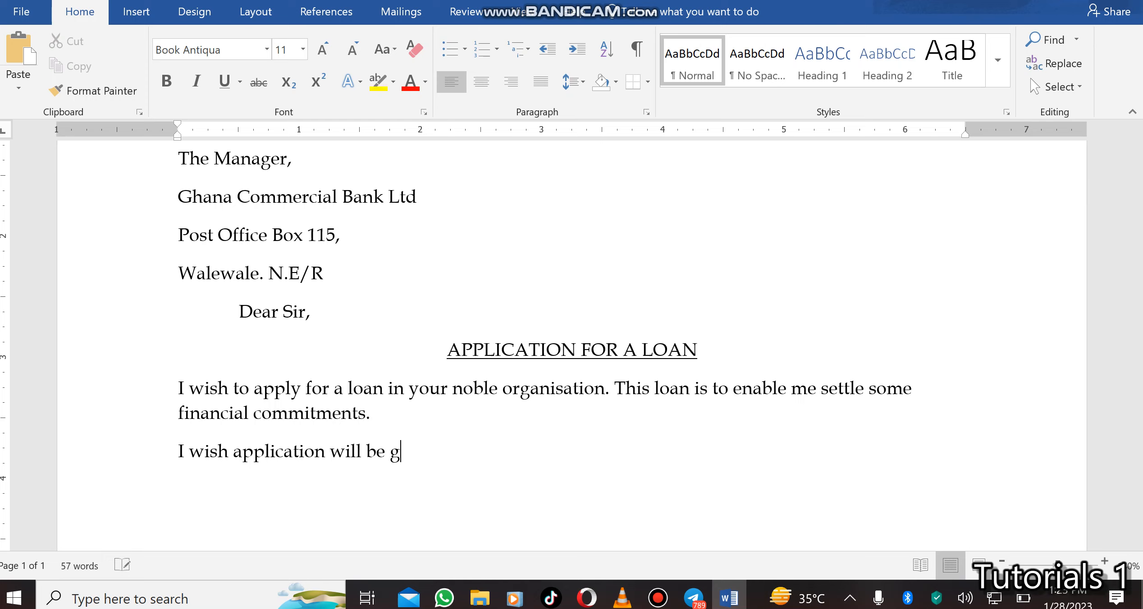
{"action": "type", "text": "iven an appr"}
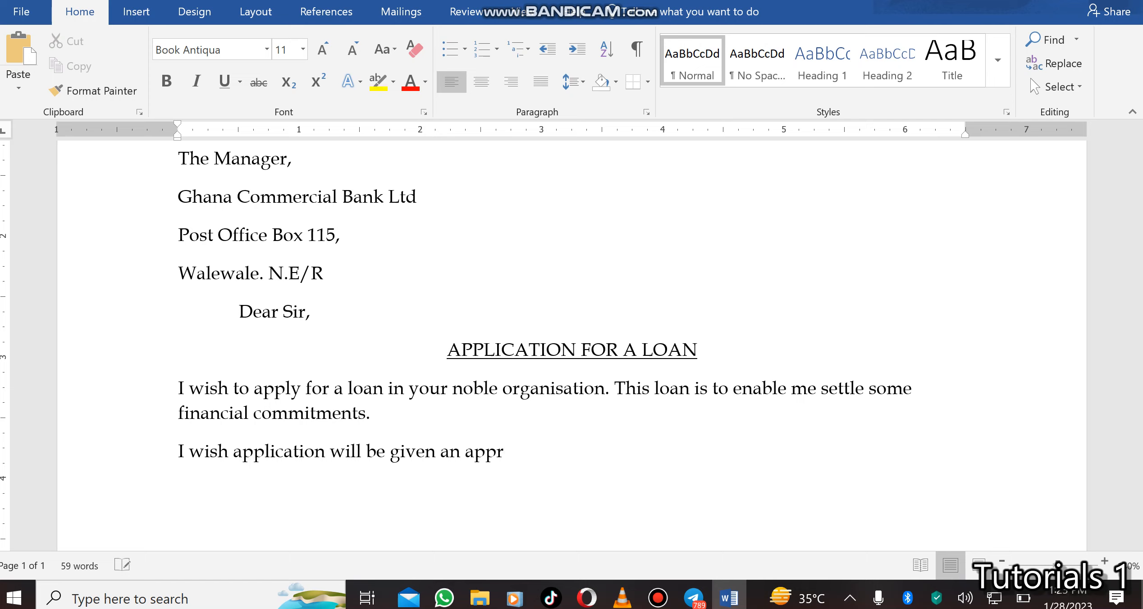
{"action": "type", "text": "oval."}
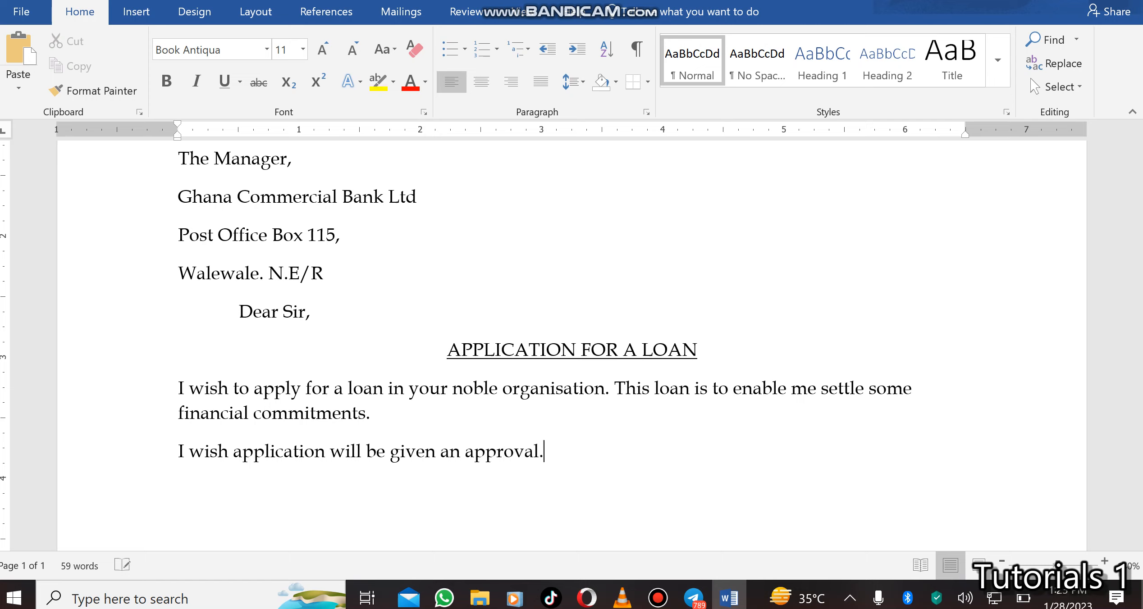